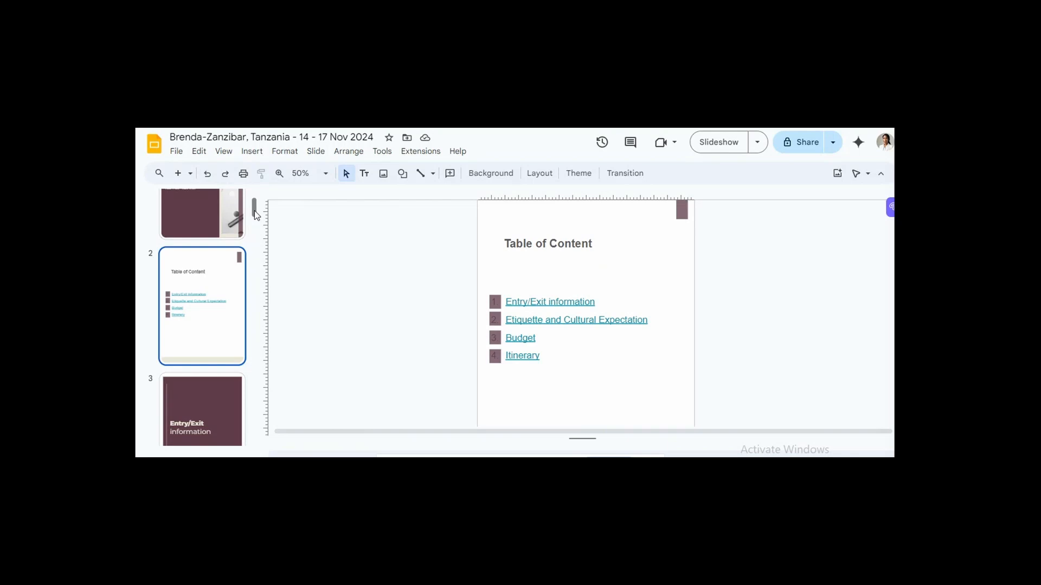
Insert a blank title slide after the Travel Pack cover slide and delete it again.
mouse_move(253, 210)
left_mouse_down()
mouse_move(253, 231)
mouse_move(253, 203)
left_mouse_up()
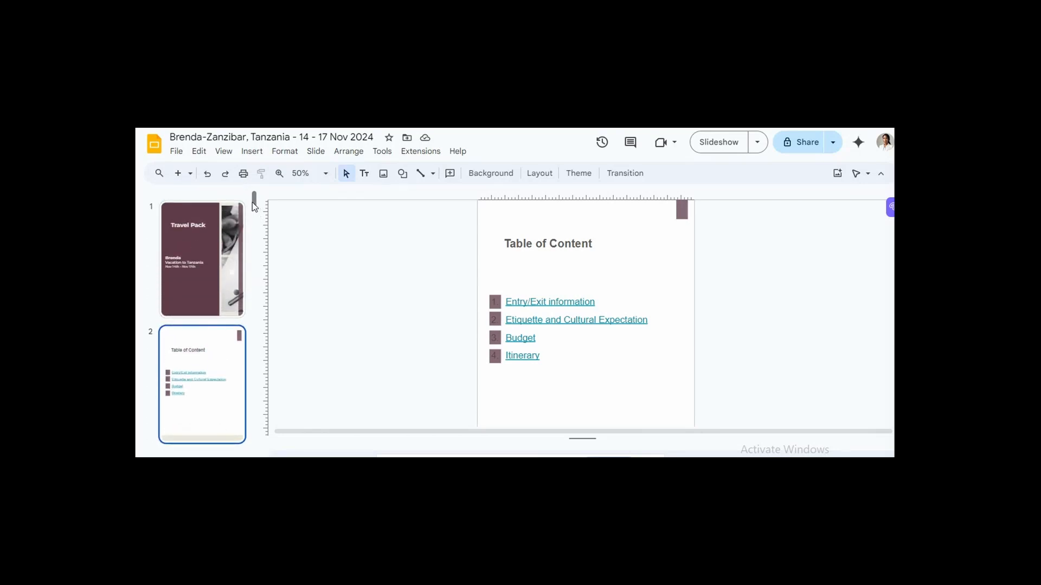
left_click(197, 233)
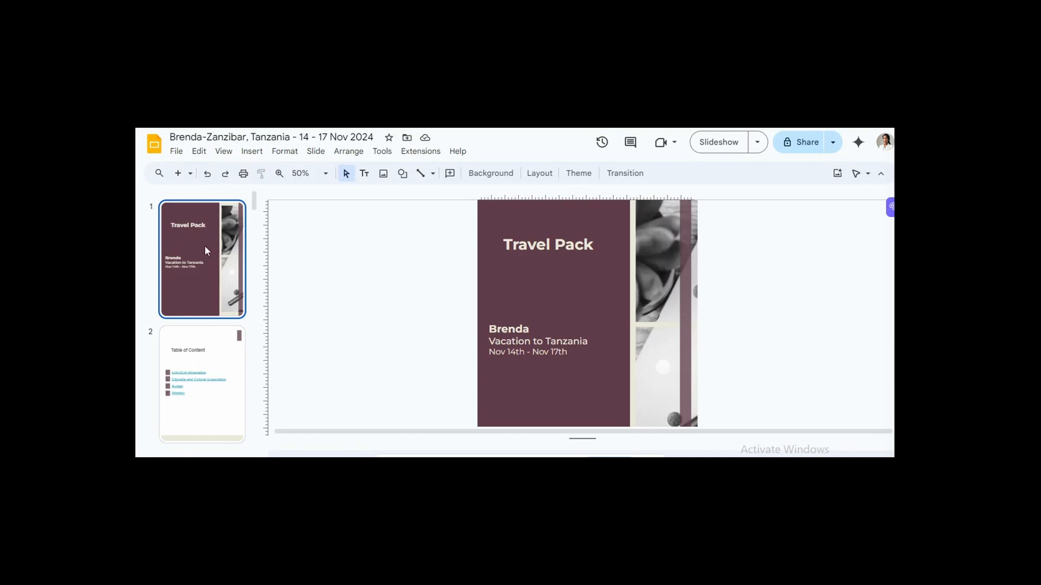
left_click(178, 174)
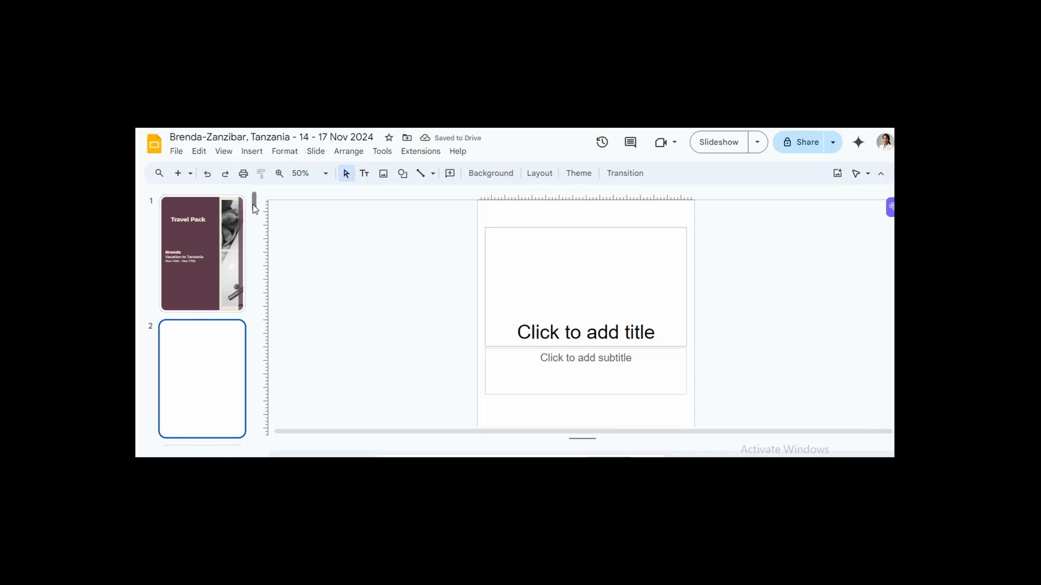
left_click_drag(252, 203, 255, 219)
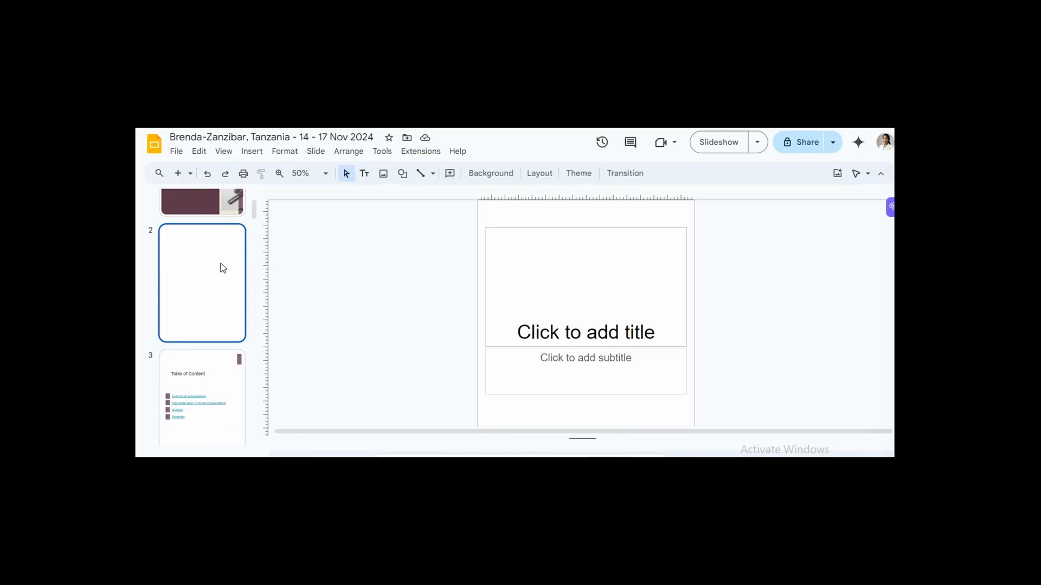
key("Delete")
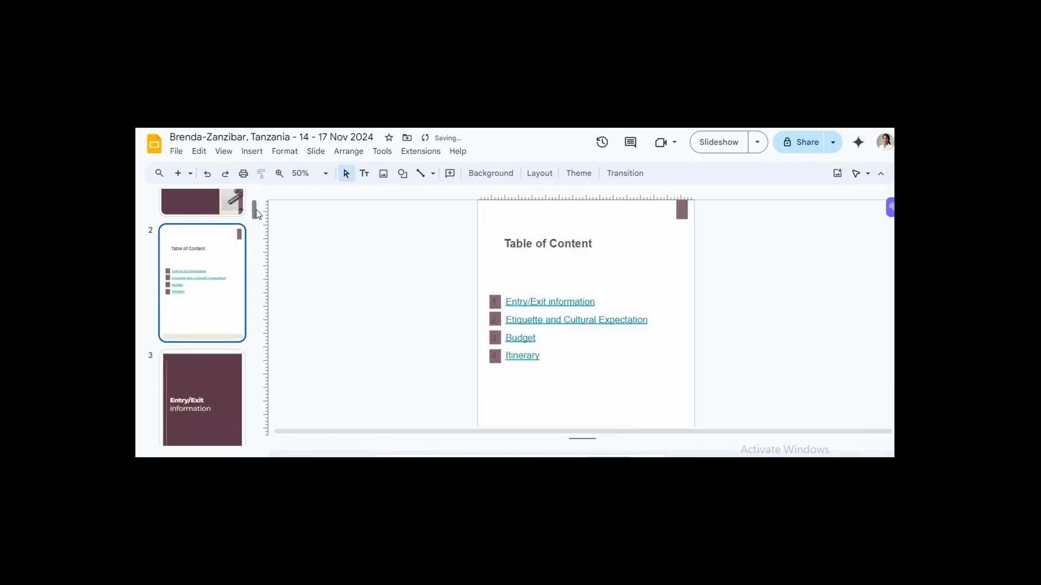
Review the Entry/Exit information and Documentation Requirements slides, including the sources at the end of the requirements.
left_click_drag(256, 215, 257, 227)
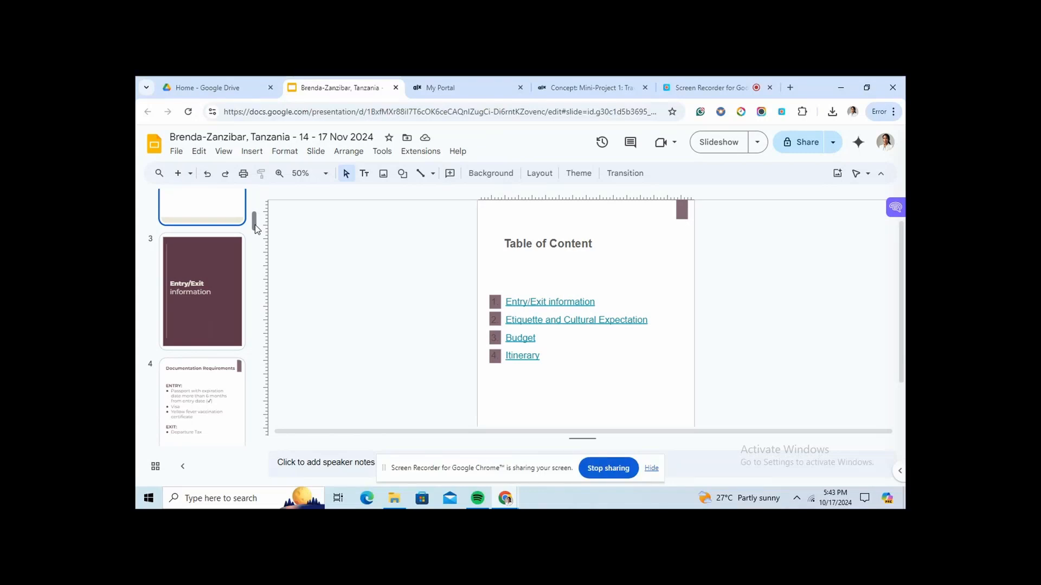
left_click(222, 268)
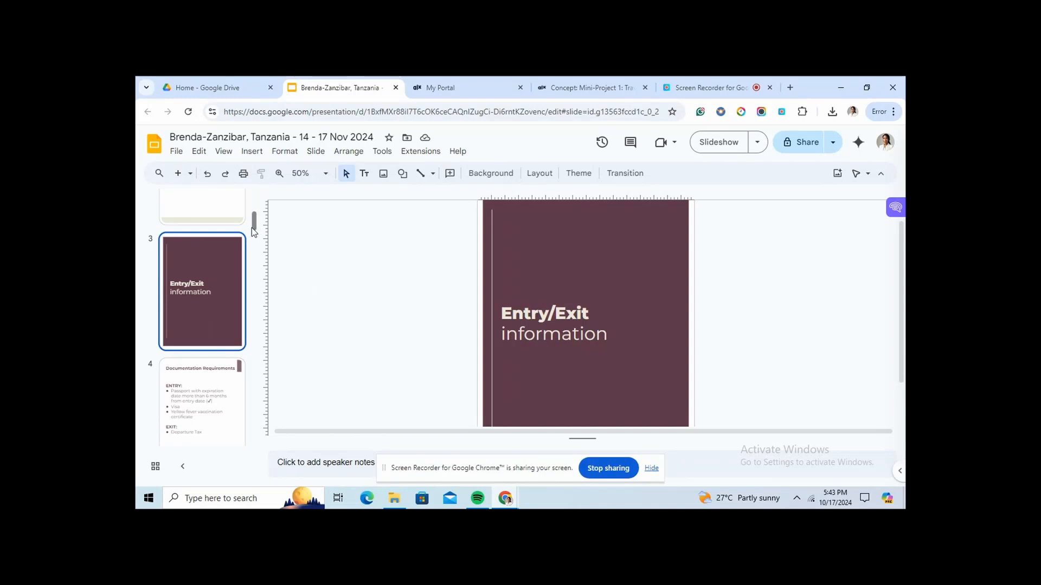
left_click_drag(253, 227, 232, 244)
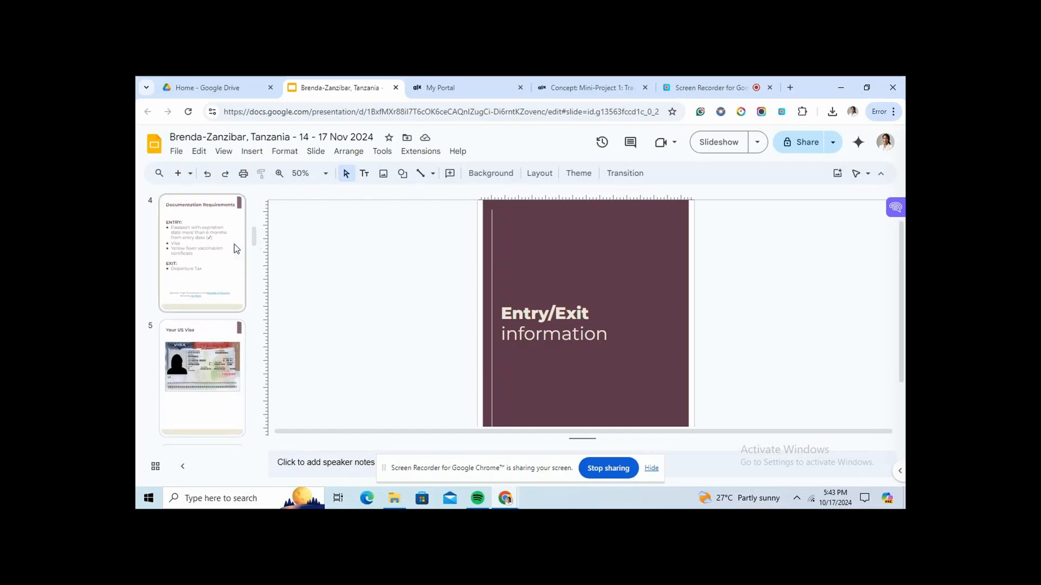
left_click(233, 248)
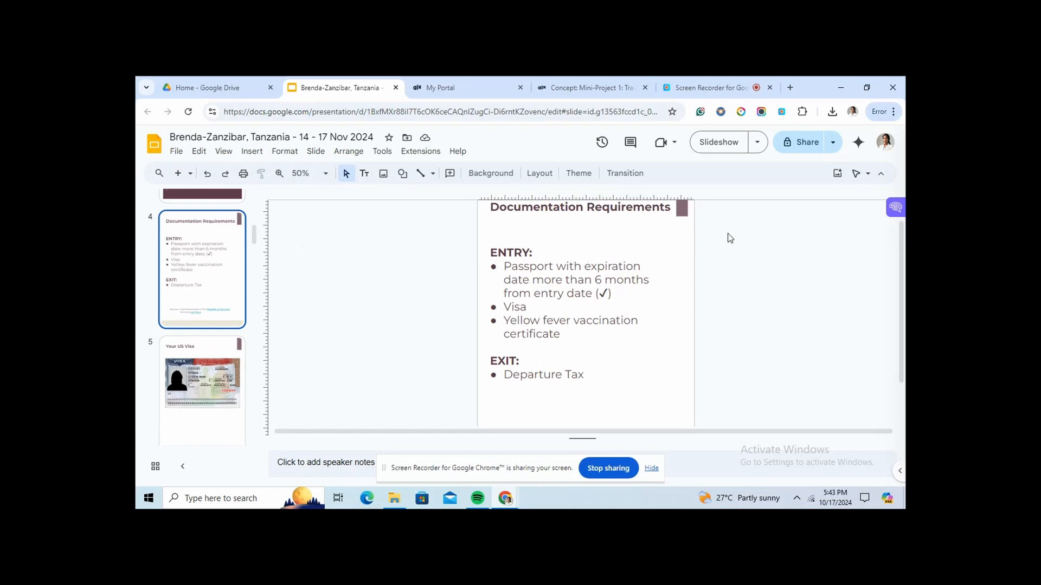
left_click_drag(901, 250, 901, 282)
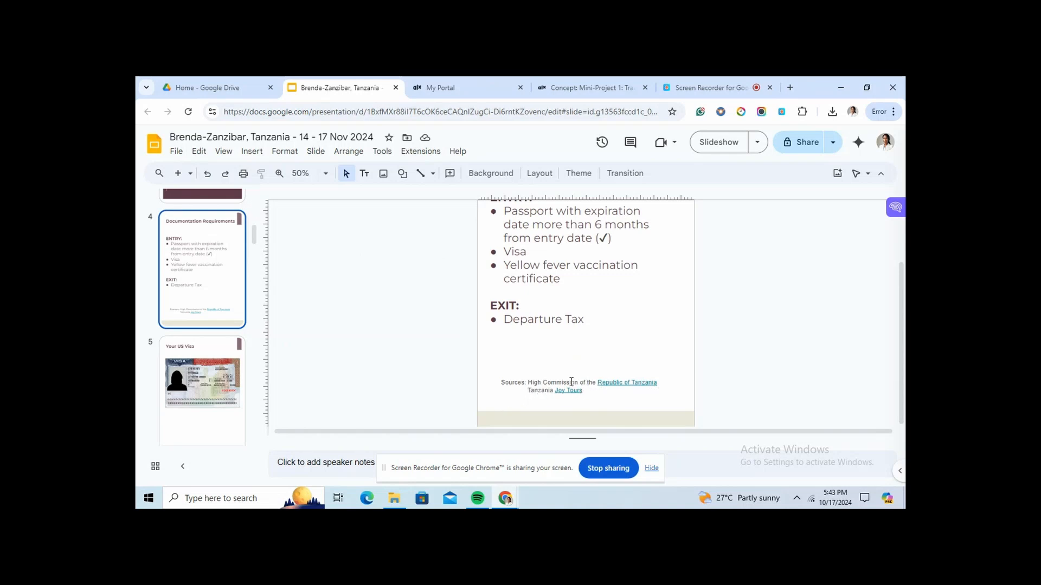
left_click_drag(252, 236, 253, 232)
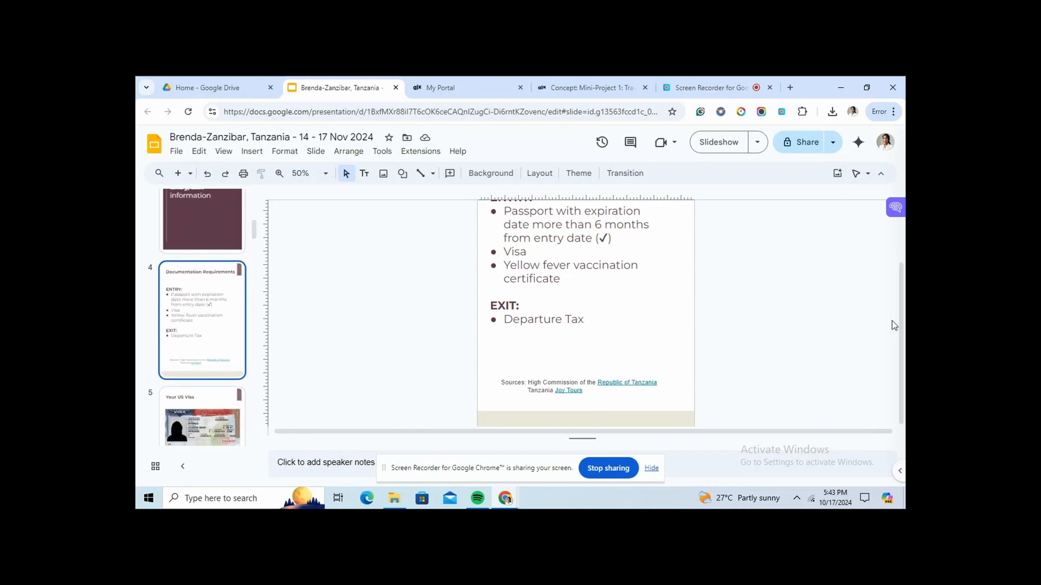
scroll(902, 297, "up", 2)
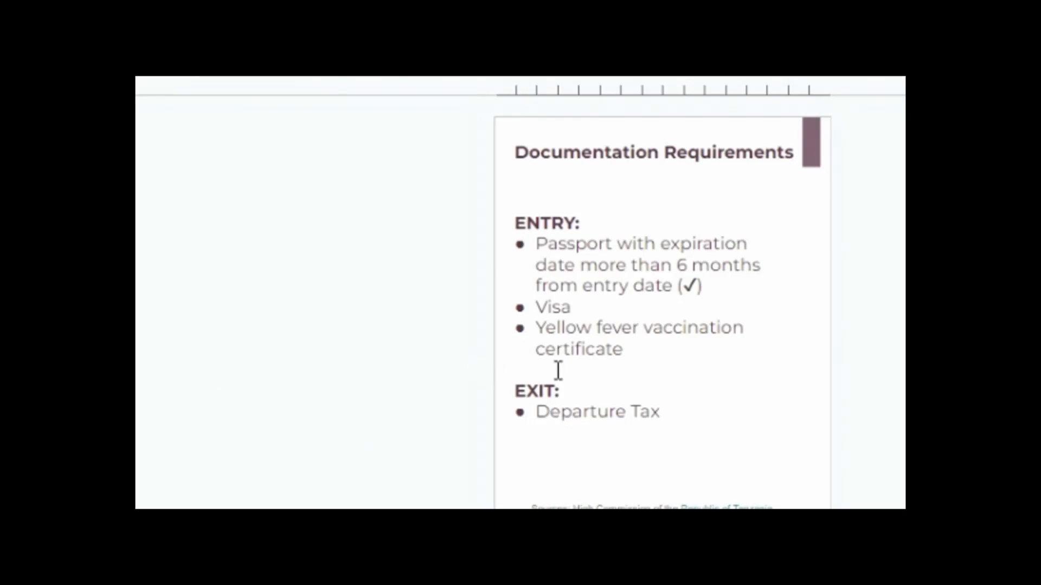
Try to upload an image from the computer to the Yellow fever vaccine card slide.
left_click(137, 352)
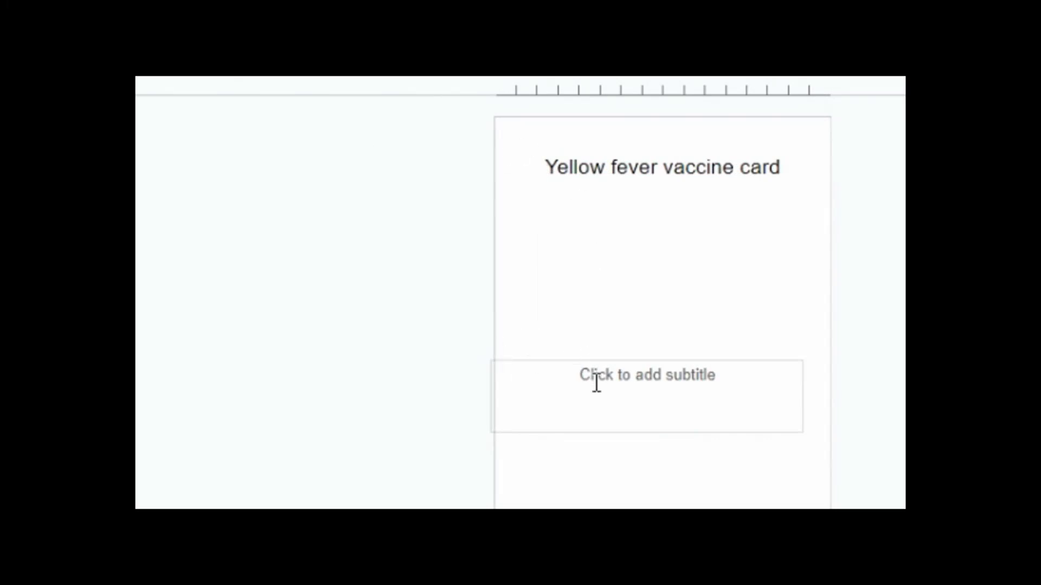
left_click_drag(616, 312, 188, 180)
left_click(226, 42)
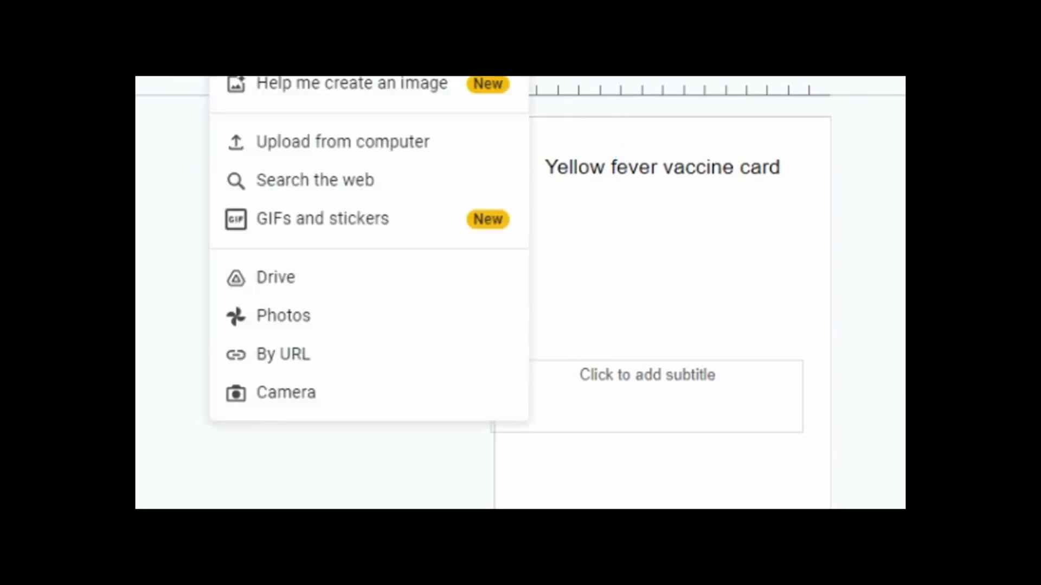
left_click(291, 143)
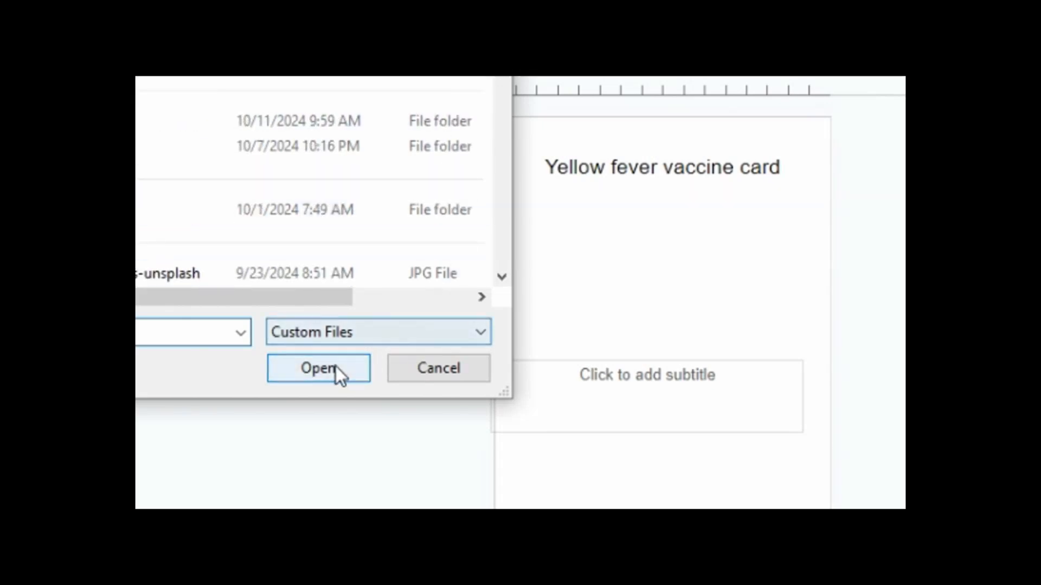
left_click(428, 368)
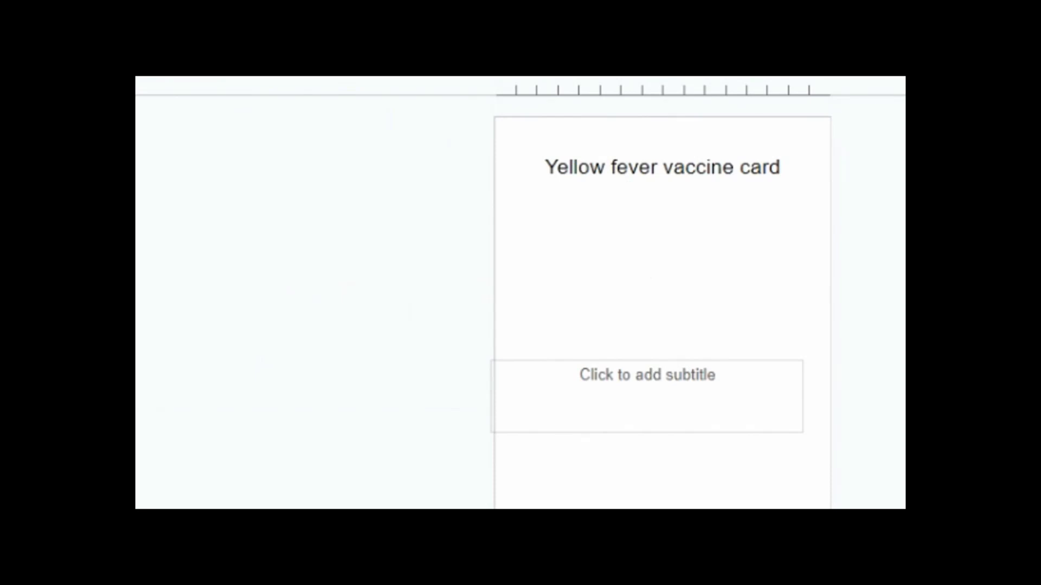
Review the Etiquette/Cultural expectation section and the slides that follow, up to Day 2: 1 Day Blue Safari.
key("Down")
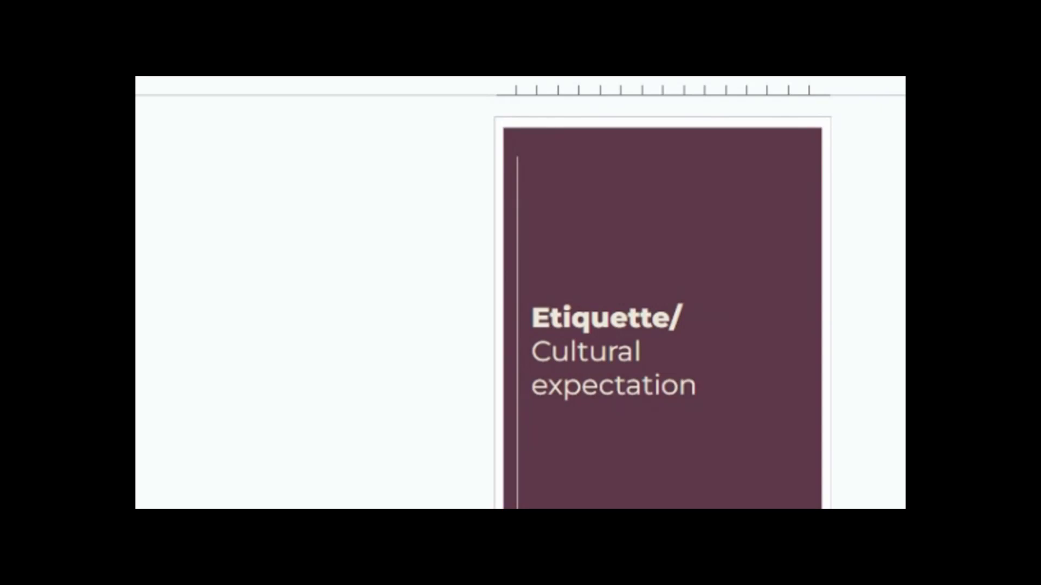
left_click(130, 286)
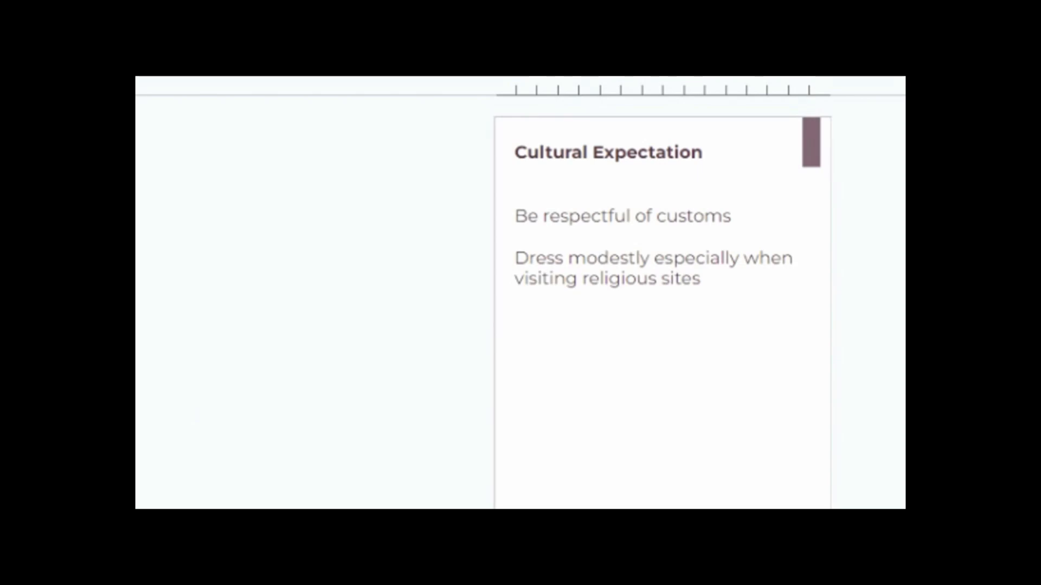
key("Down")
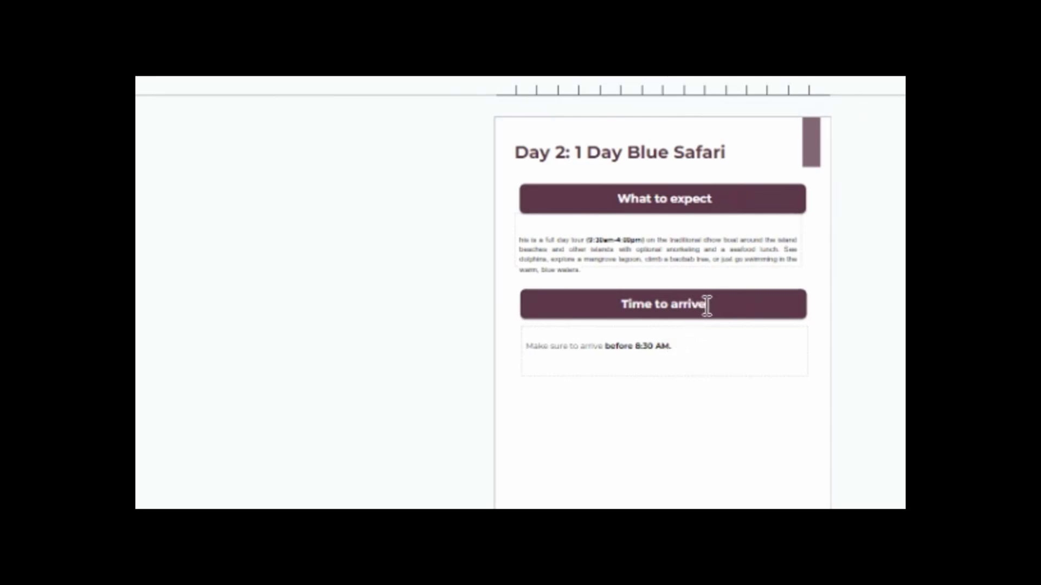
Replace the text of the "Time to arrive" heading on the Day 2: 1 Day Blue Safari slide.
left_click_drag(707, 305, 621, 307)
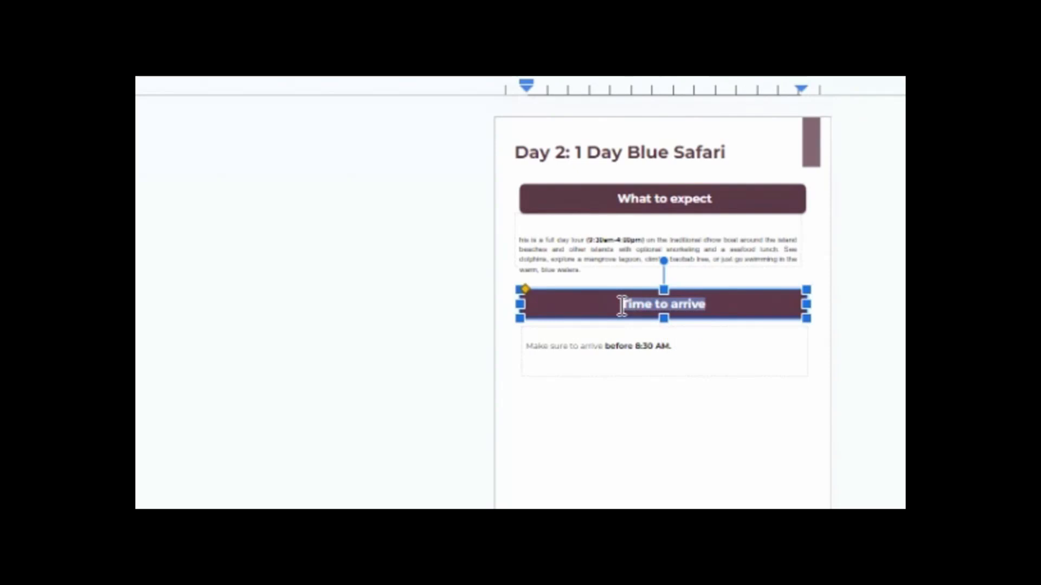
key("BackSpace")
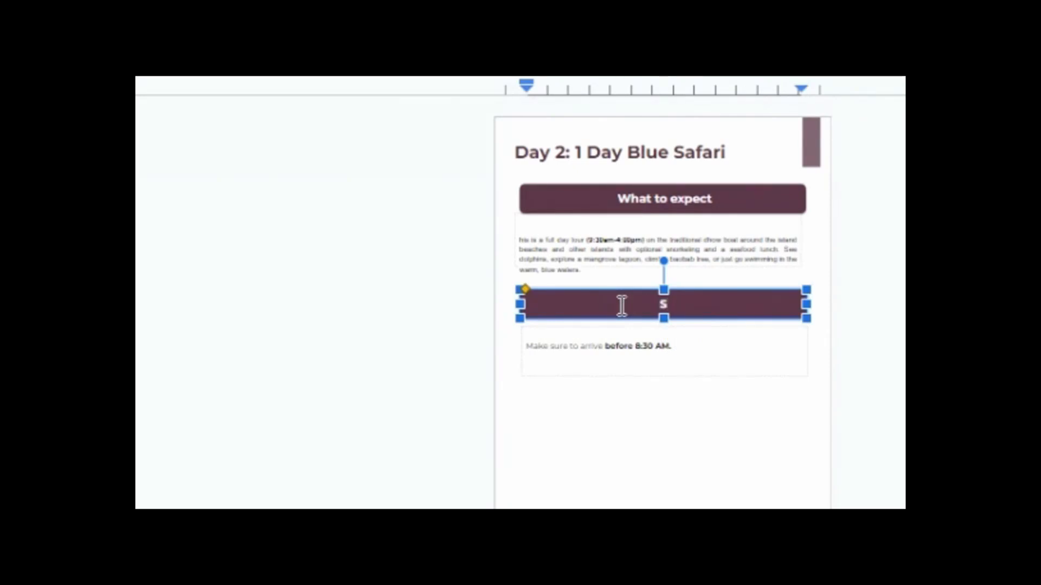
type("Arrival Time")
left_click(670, 391)
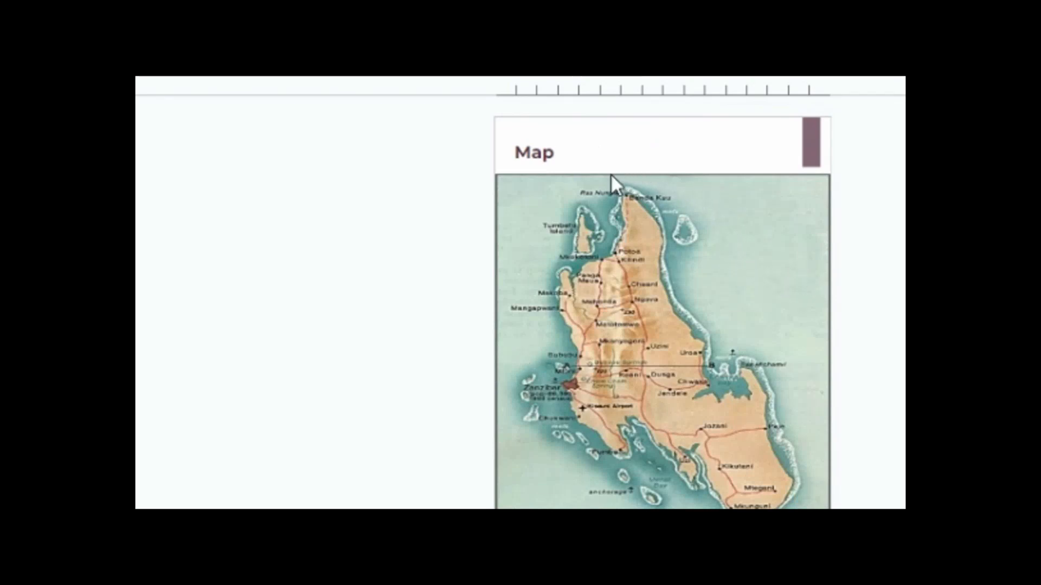
Delete the map picture on the Map slide and insert a Zanzibar map image in its place.
left_click(701, 293)
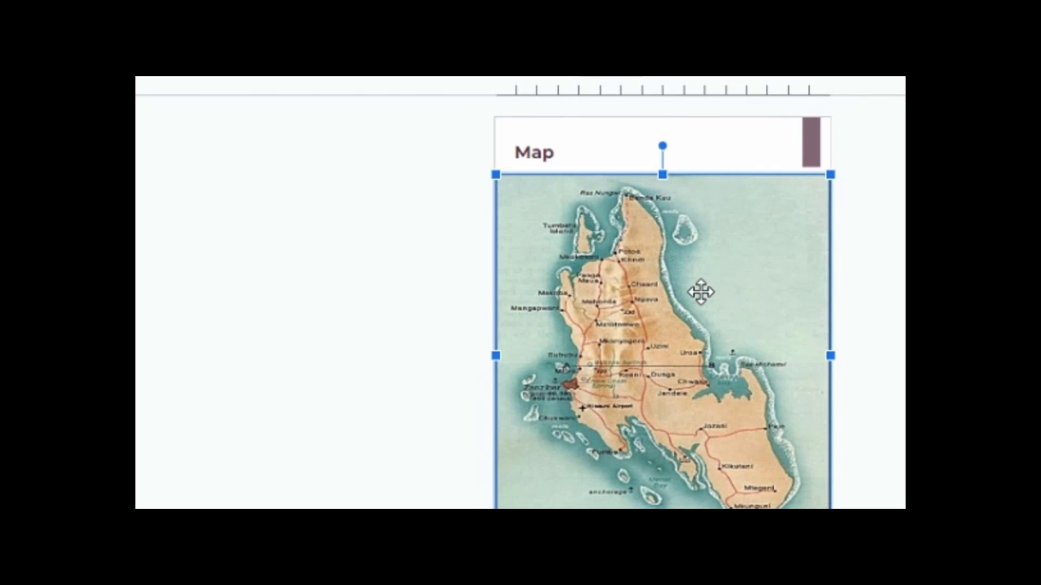
key("Delete")
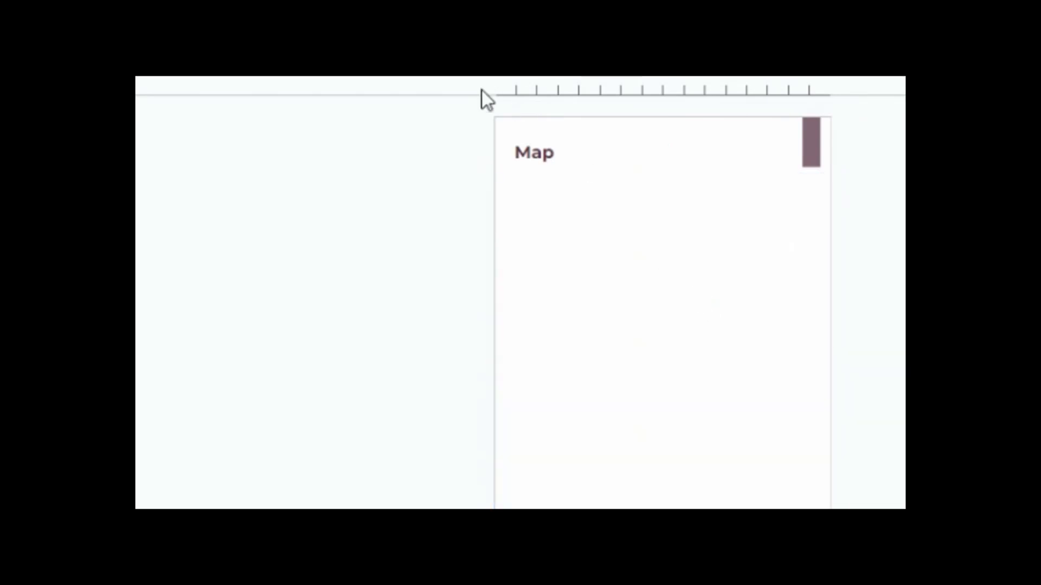
left_click(229, 43)
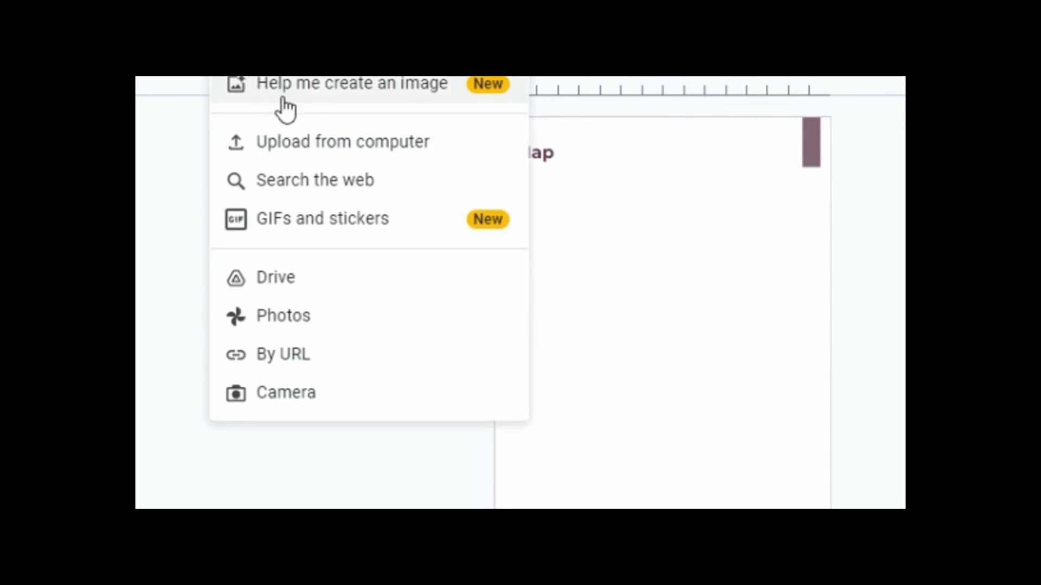
left_click(302, 169)
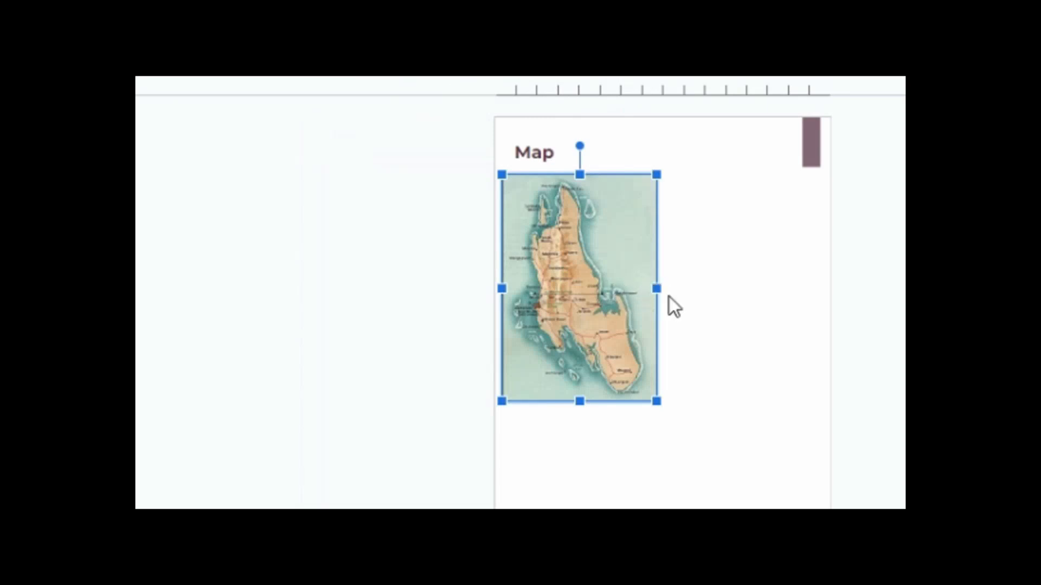
Stretch the map image to the full slide width and enlarge its height, moving it slightly lower beneath the Map title.
left_click_drag(657, 289, 824, 307)
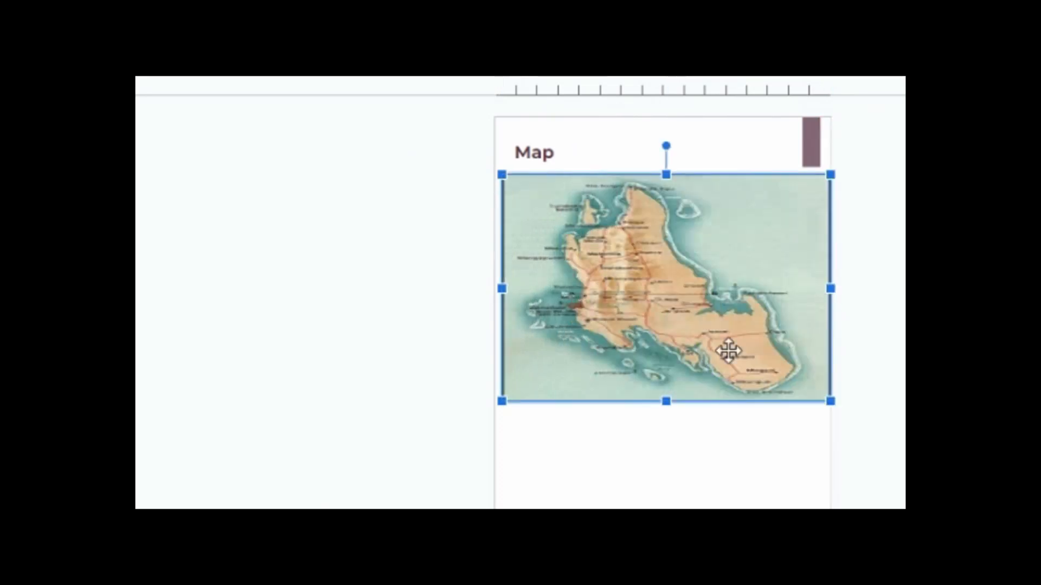
left_click_drag(666, 400, 657, 507)
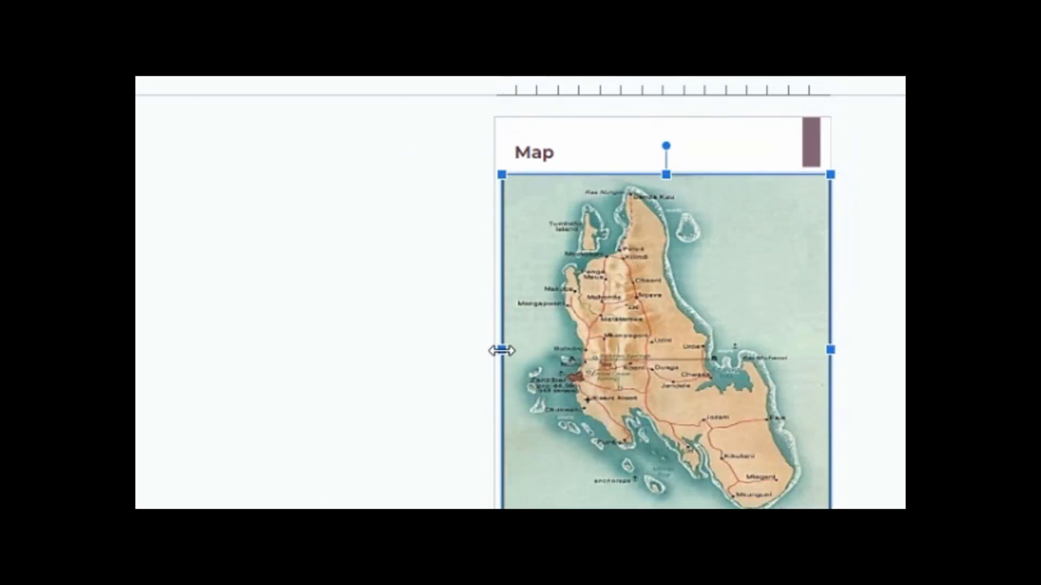
left_click_drag(501, 350, 496, 351)
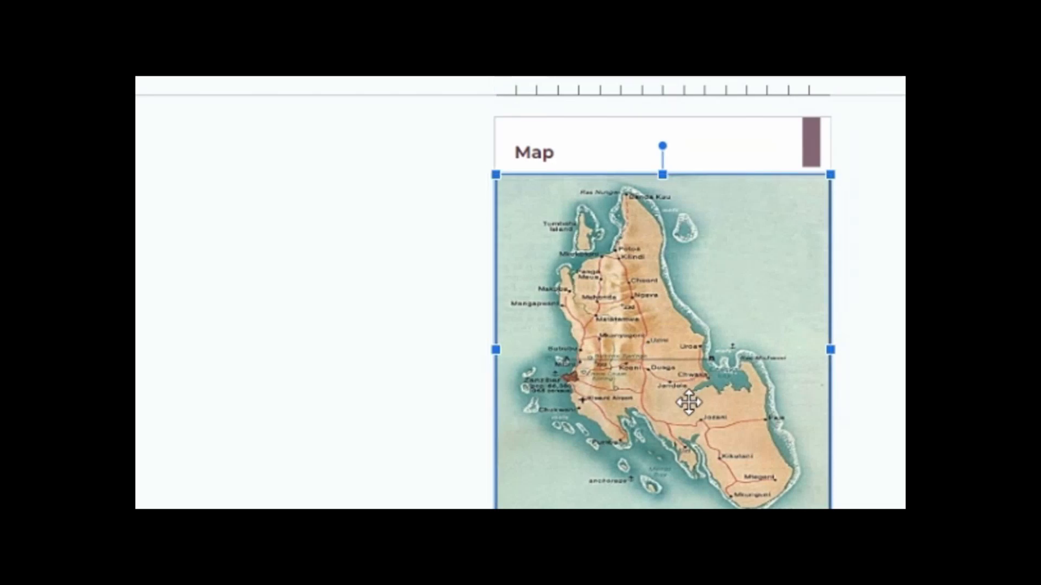
left_click_drag(681, 307, 685, 328)
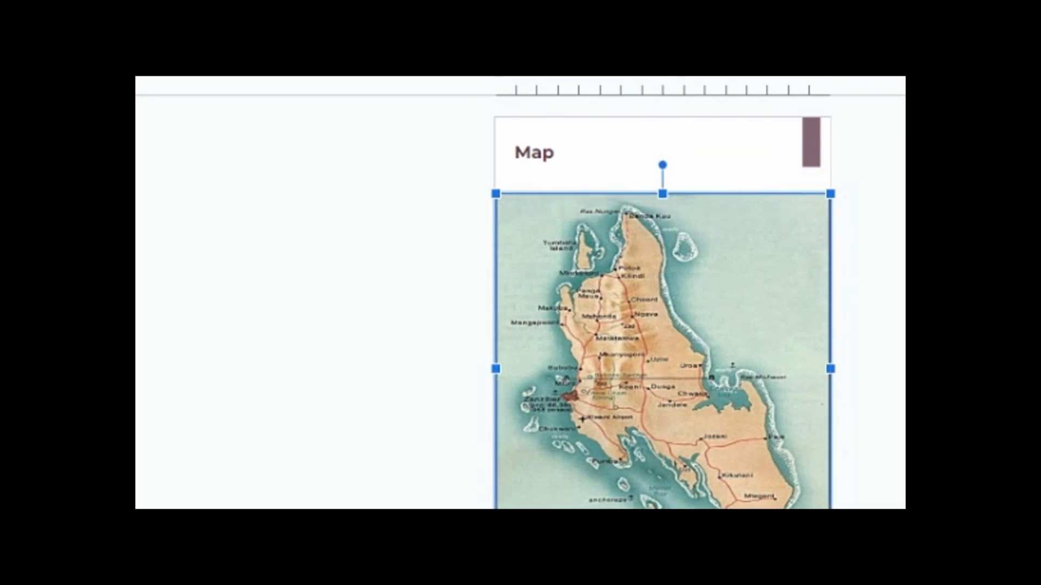
key("Escape")
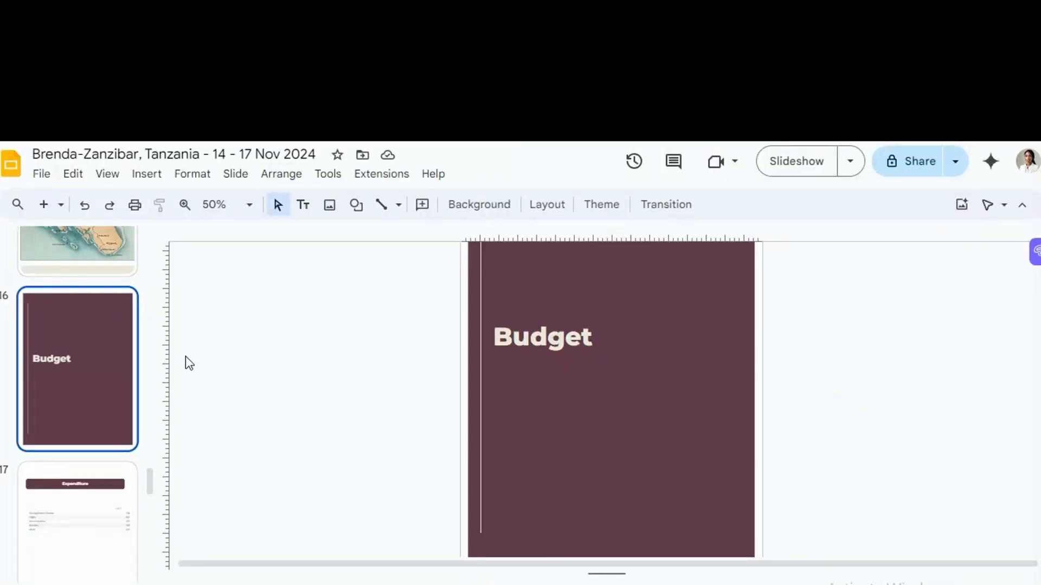
Make the cost table image on the Expenditure slide slightly taller.
left_click(113, 520)
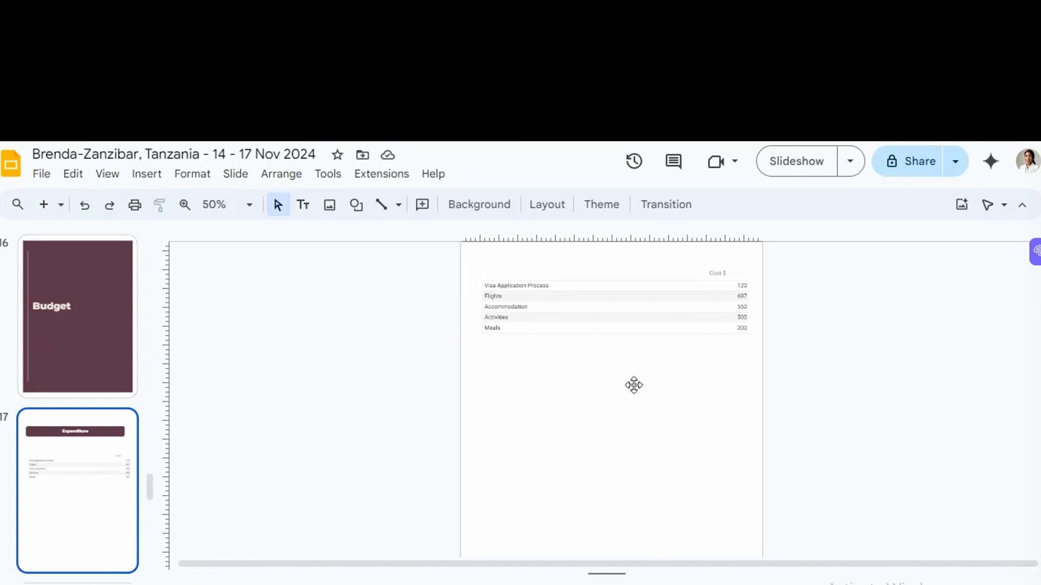
left_click(611, 385)
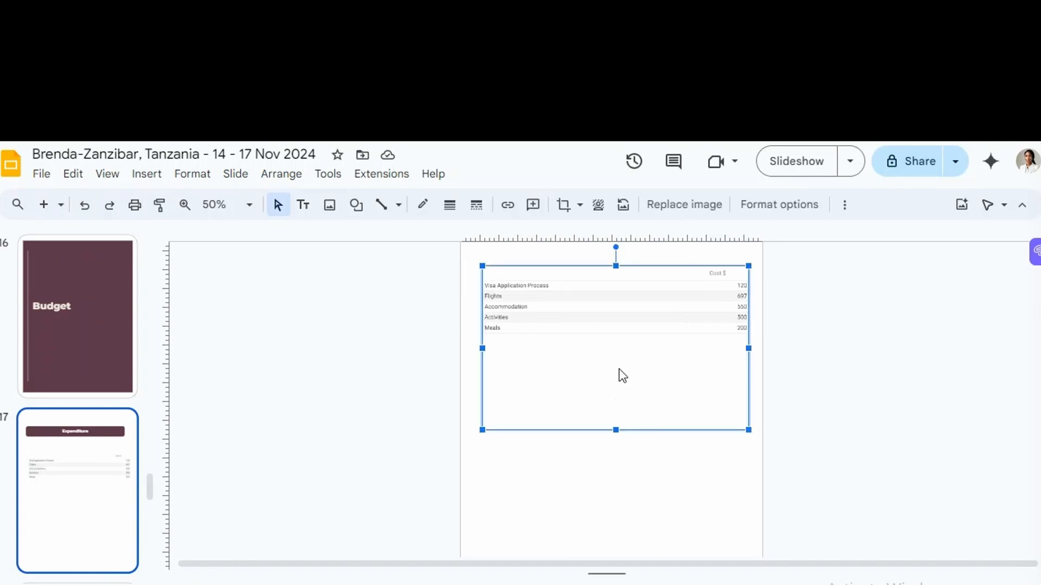
left_click(634, 476)
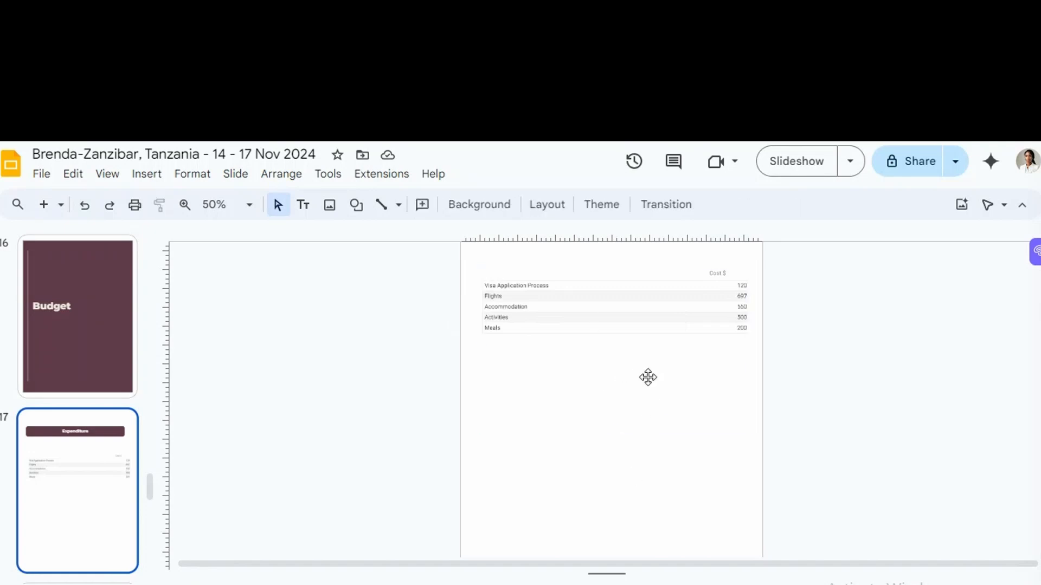
left_click(667, 355)
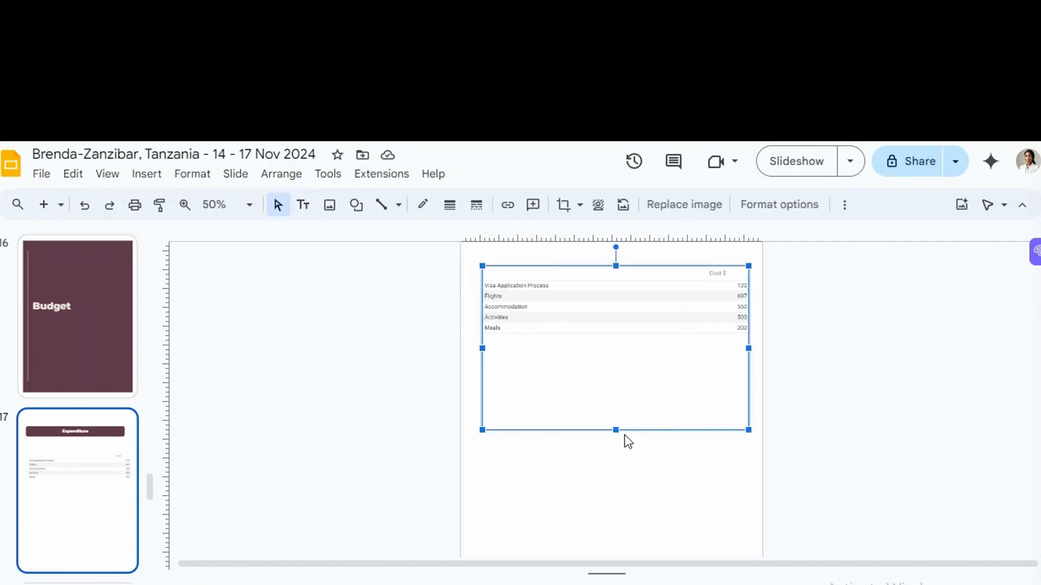
mouse_move(616, 430)
left_mouse_down()
mouse_move(616, 545)
mouse_move(623, 441)
left_mouse_up()
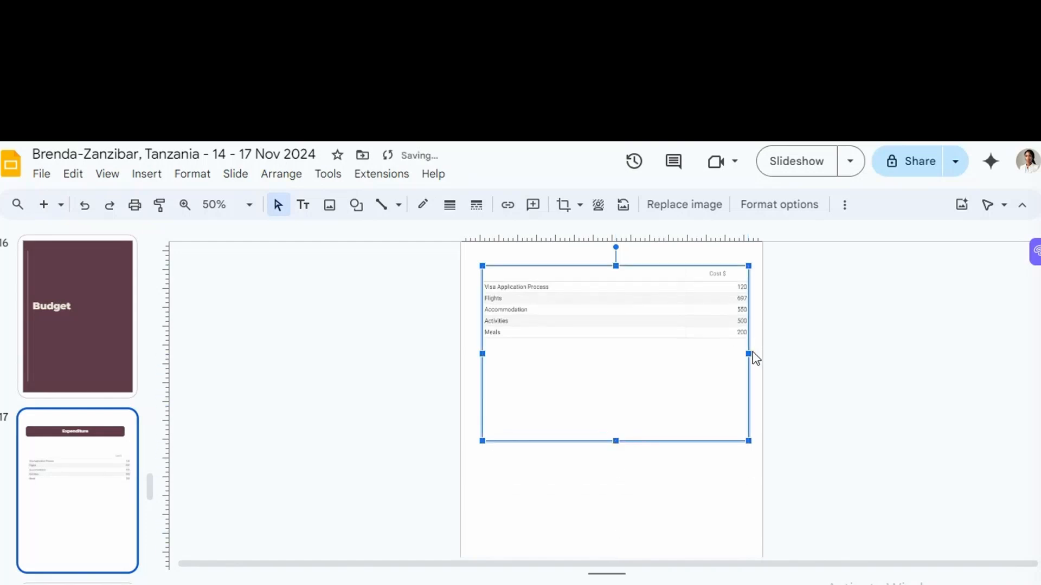
mouse_move(748, 354)
left_mouse_down()
mouse_move(759, 355)
mouse_move(749, 355)
left_mouse_up()
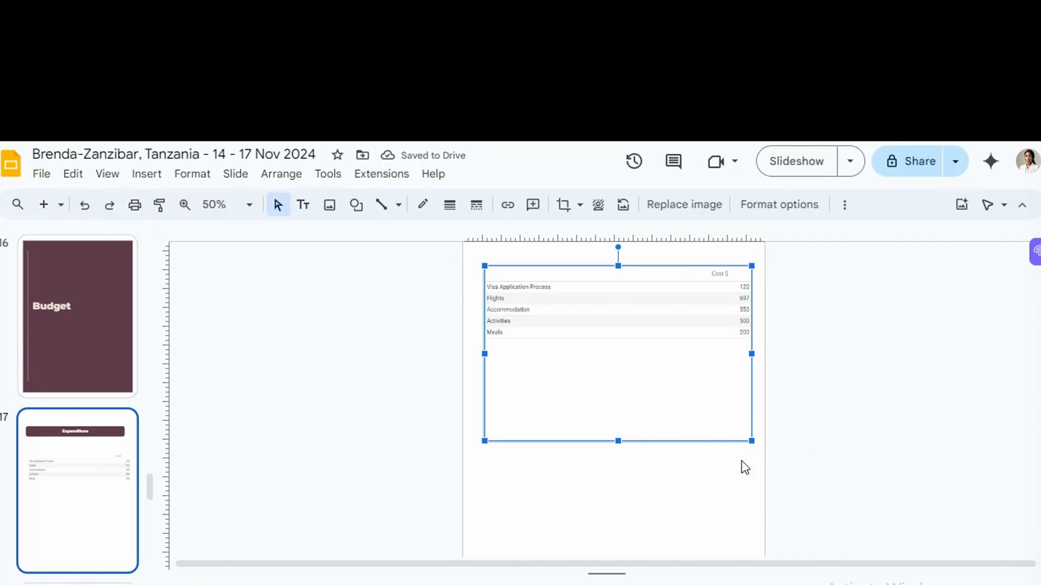
left_click(724, 495)
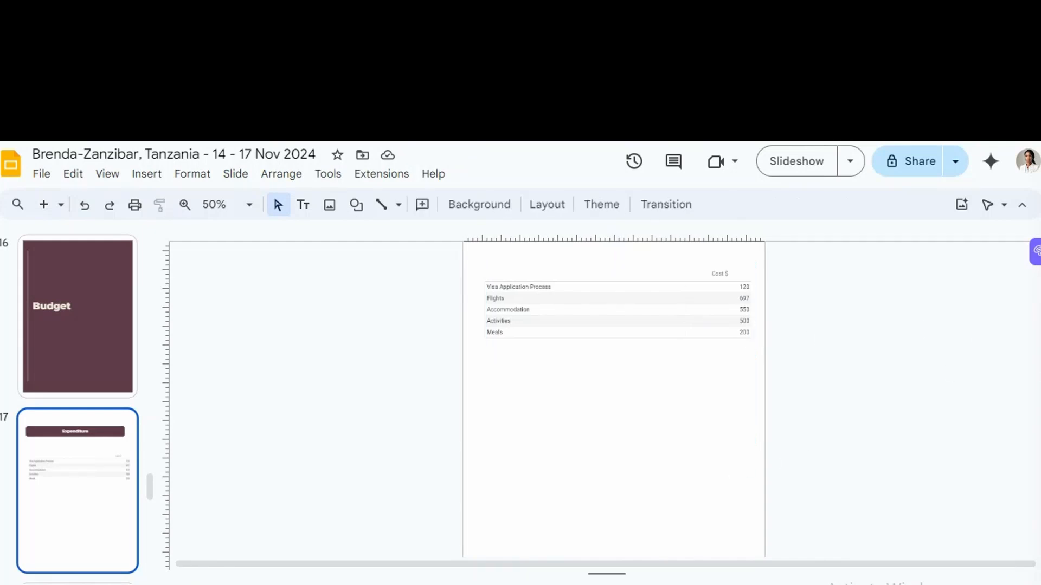
Look over the Expenditure slide and go on to the AWS Reinvent Agenda slide.
scroll(613, 398, "up", 2)
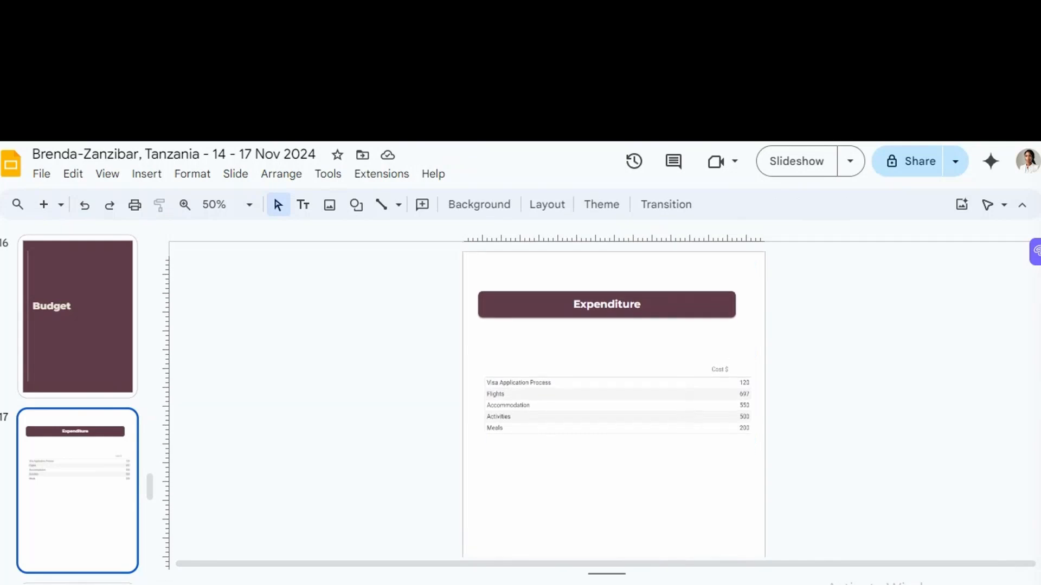
scroll(277, 508, "down", 2)
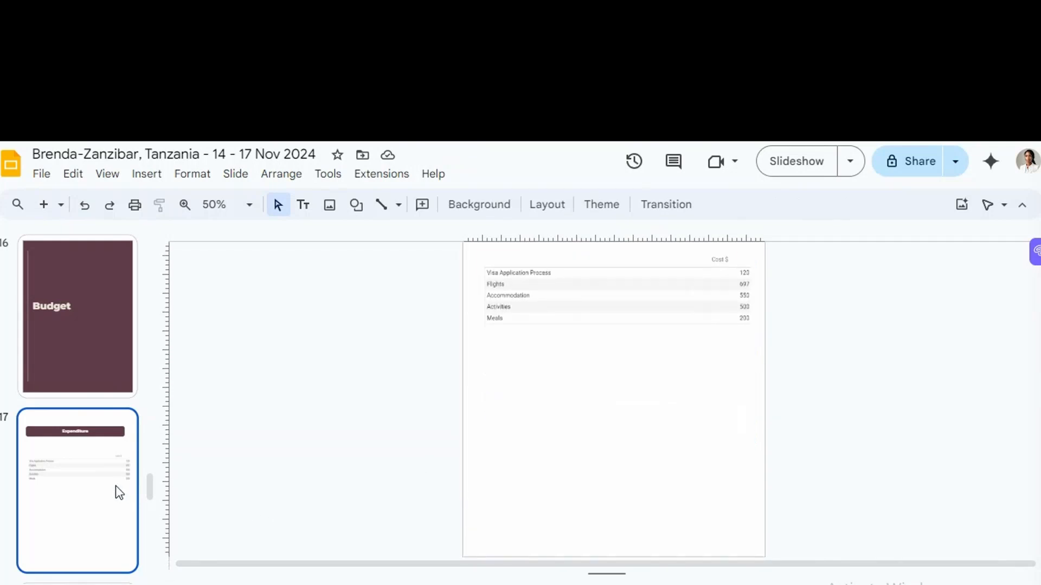
left_click_drag(150, 491, 153, 516)
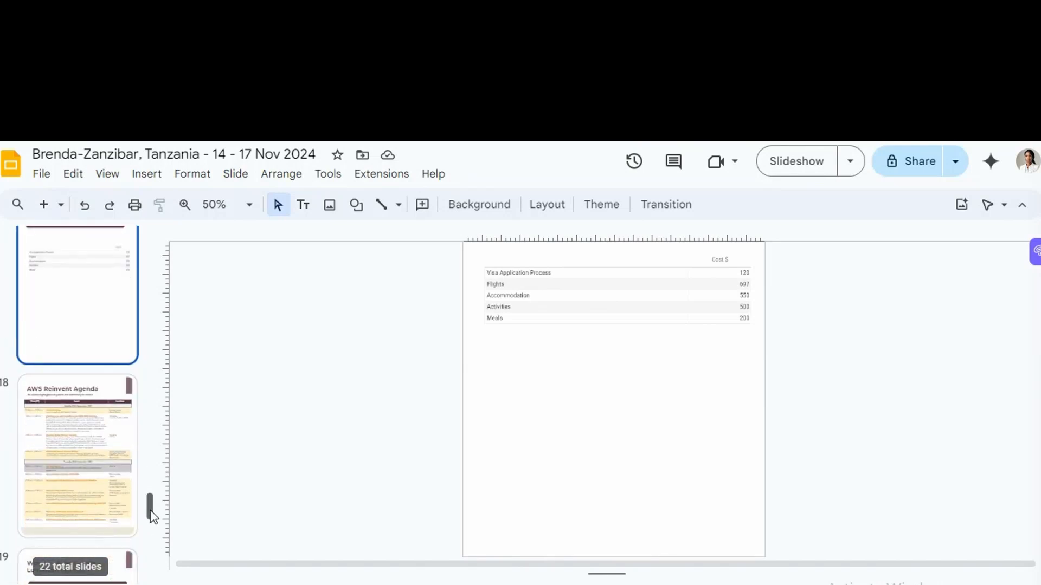
left_click(123, 487)
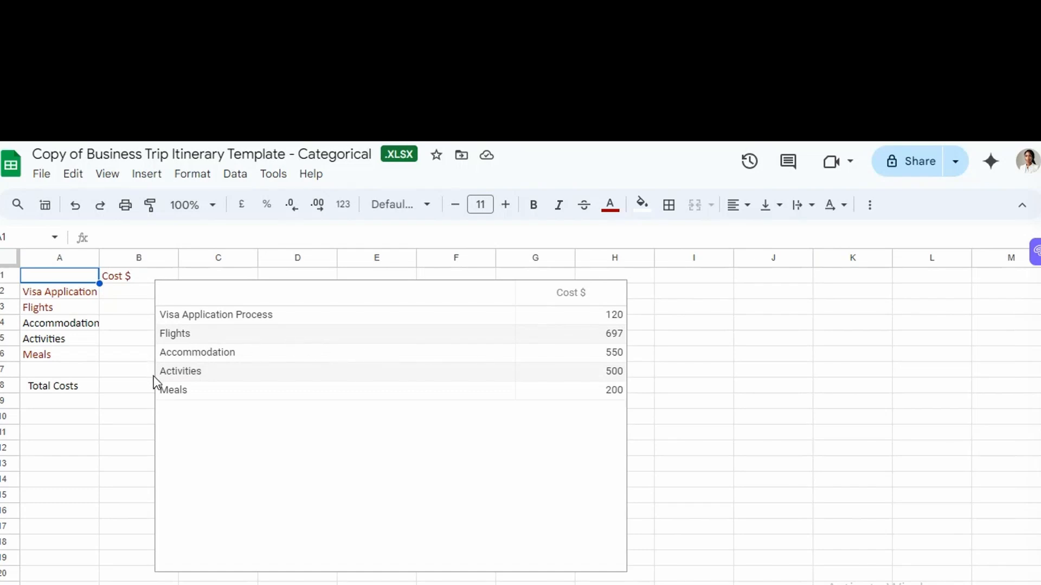
In the Business Trip Itinerary Template spreadsheet, delete the table chart that covers the cost list.
left_click(625, 302)
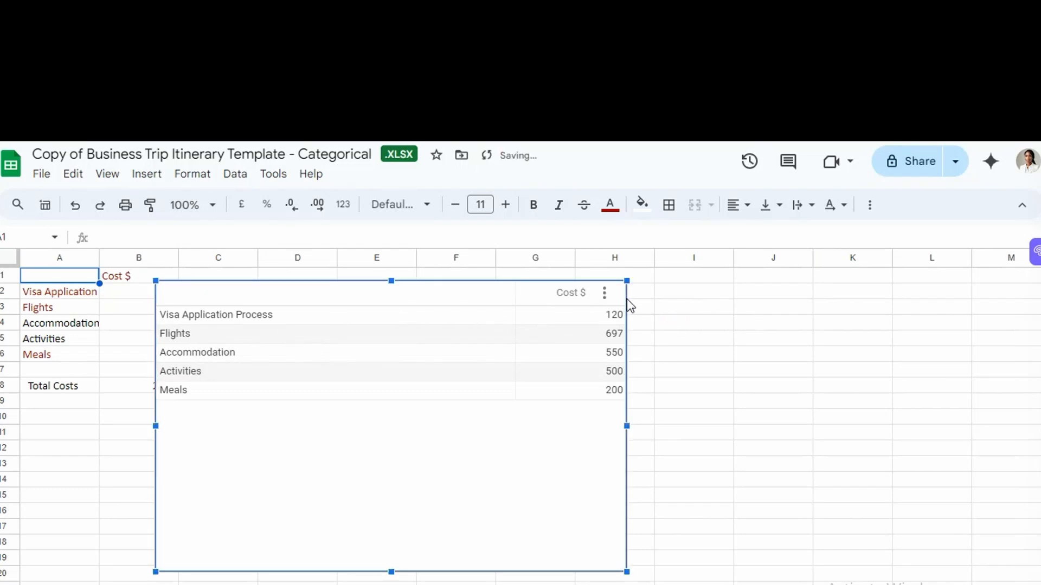
key("Delete")
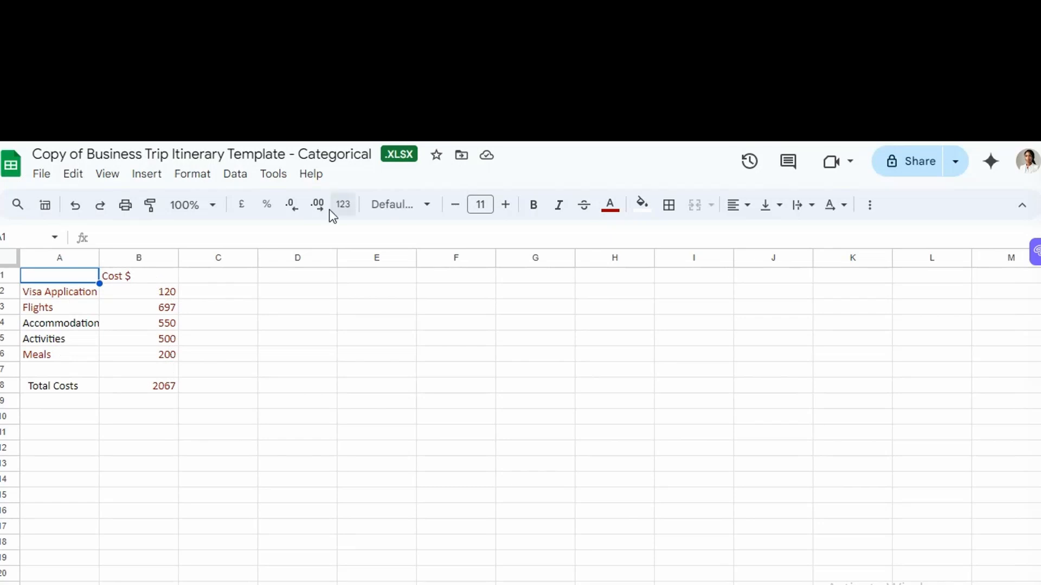
Insert a chart from the cost list in A1:B8, including the Total Costs row in the selection.
left_click(143, 277)
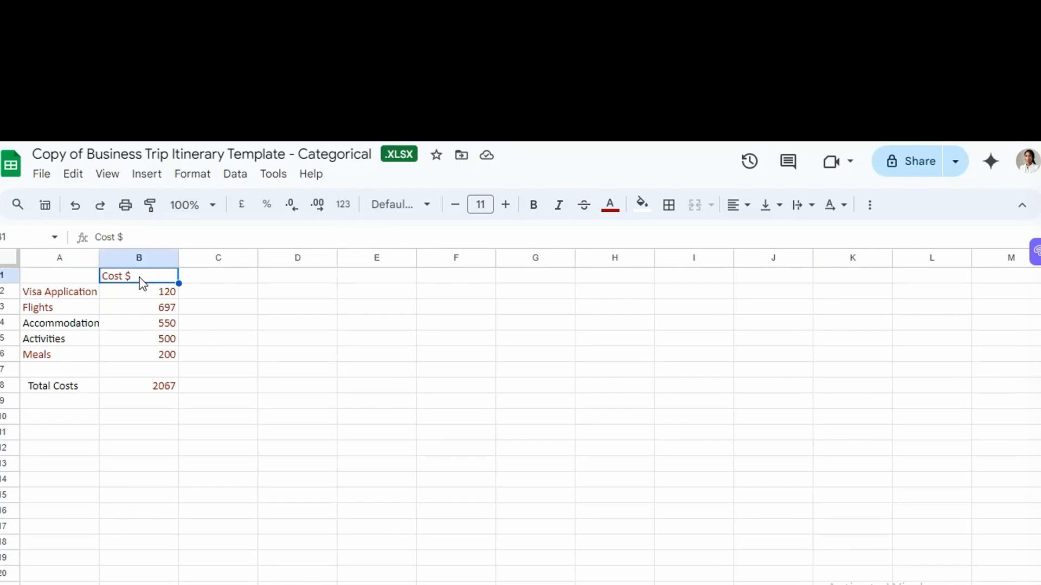
left_click(83, 274, "shift")
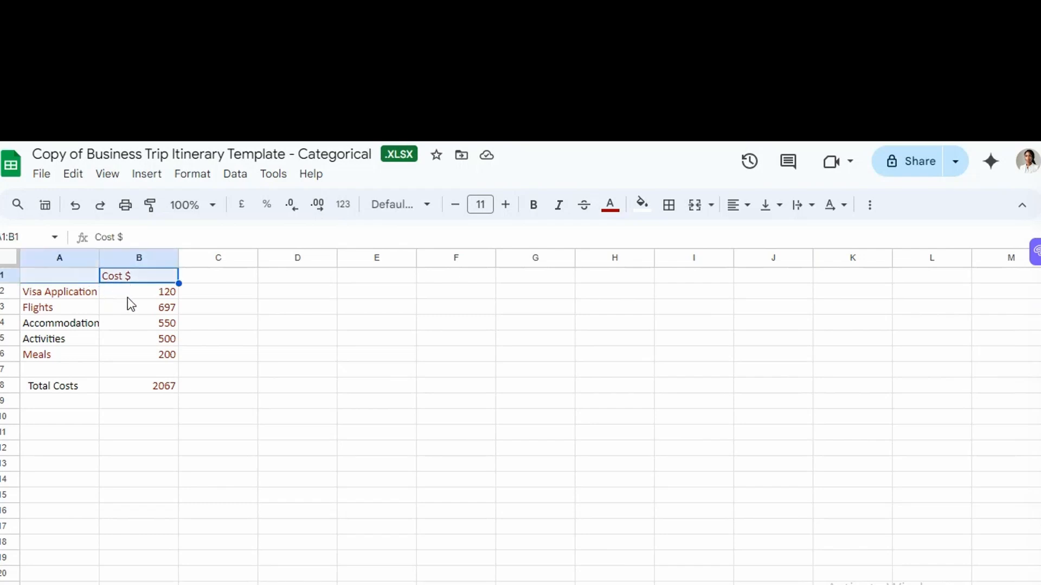
left_click(152, 394, "shift")
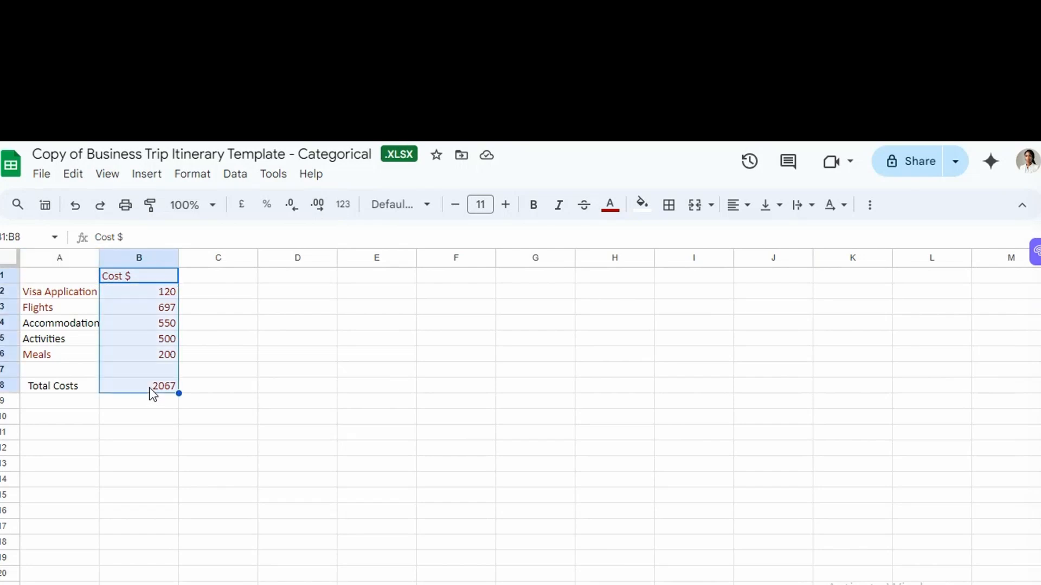
left_click(36, 385, "shift")
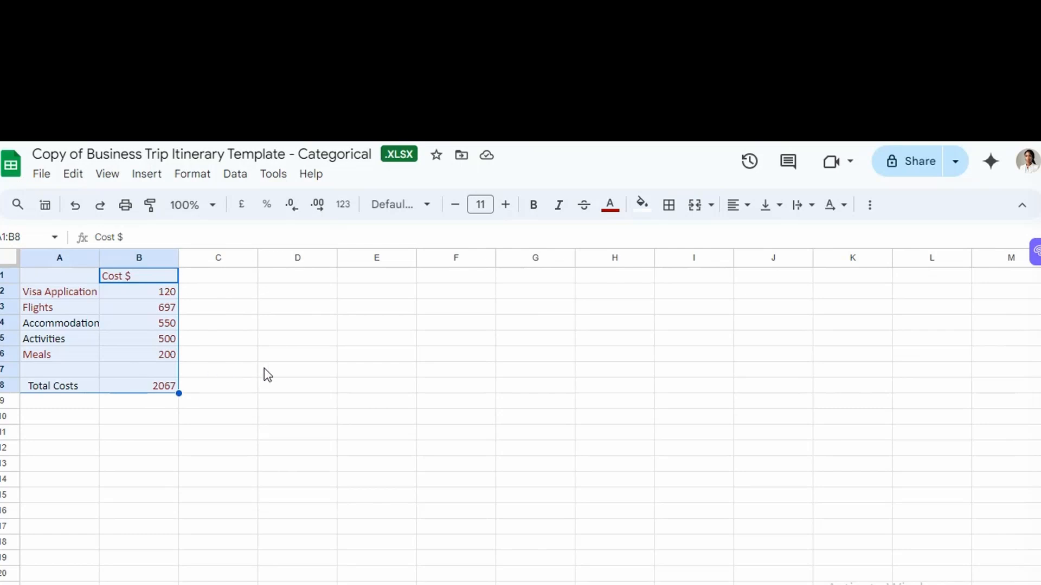
left_click(146, 175)
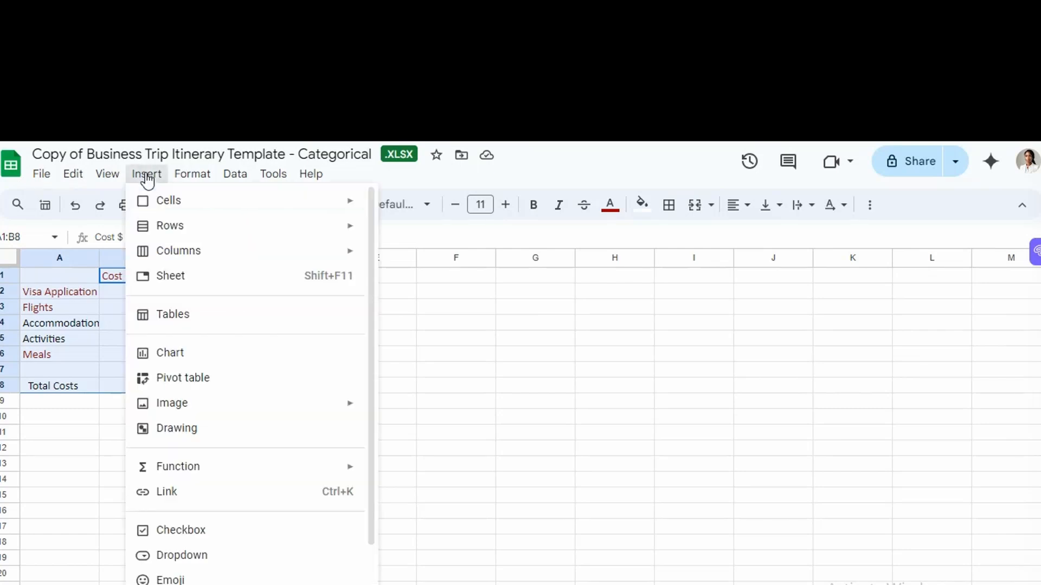
mouse_move(177, 252)
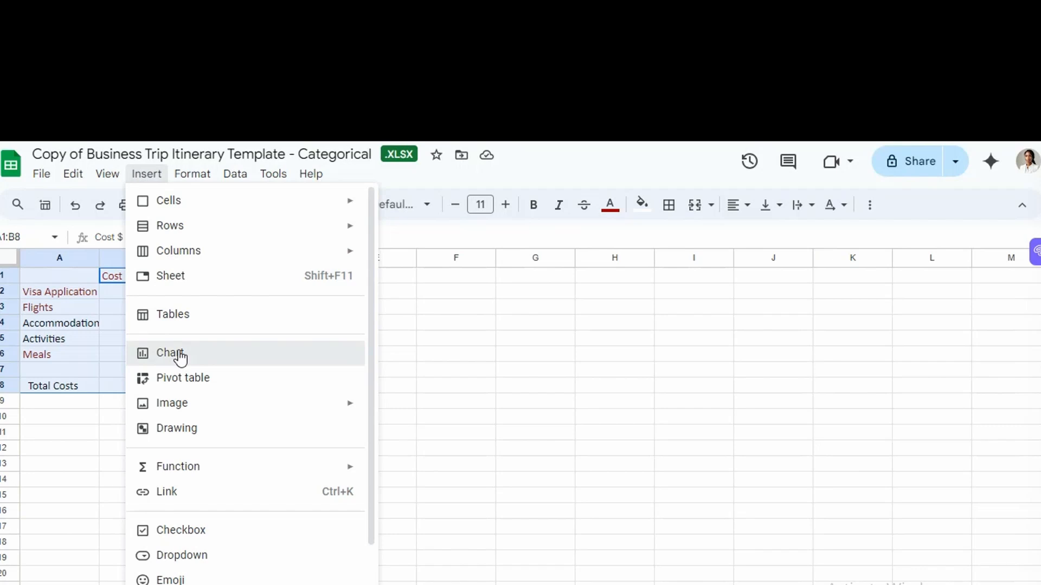
left_click(219, 355)
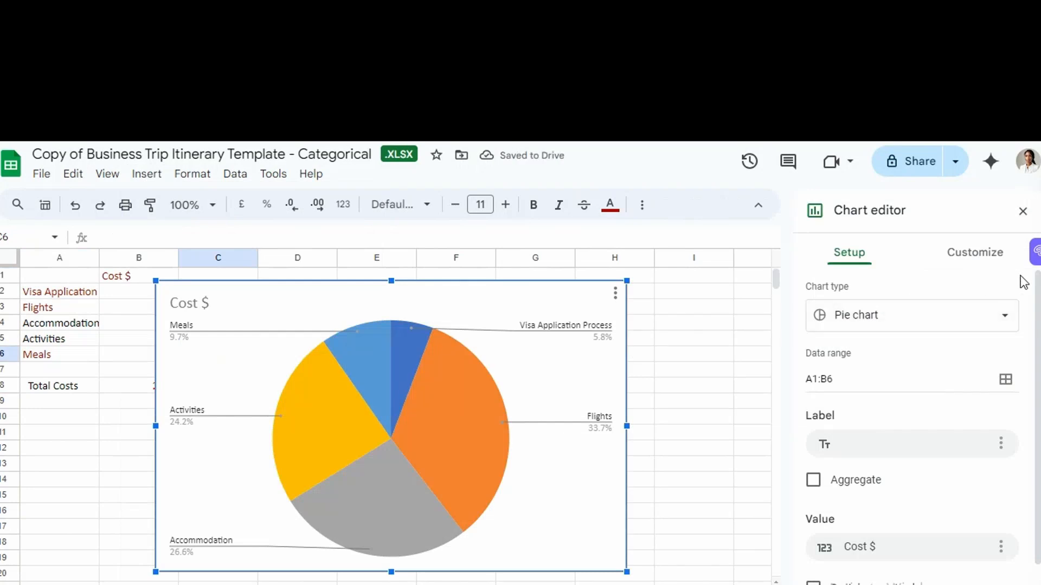
Change the cost chart's type from a pie chart to a table chart.
left_click(1005, 320)
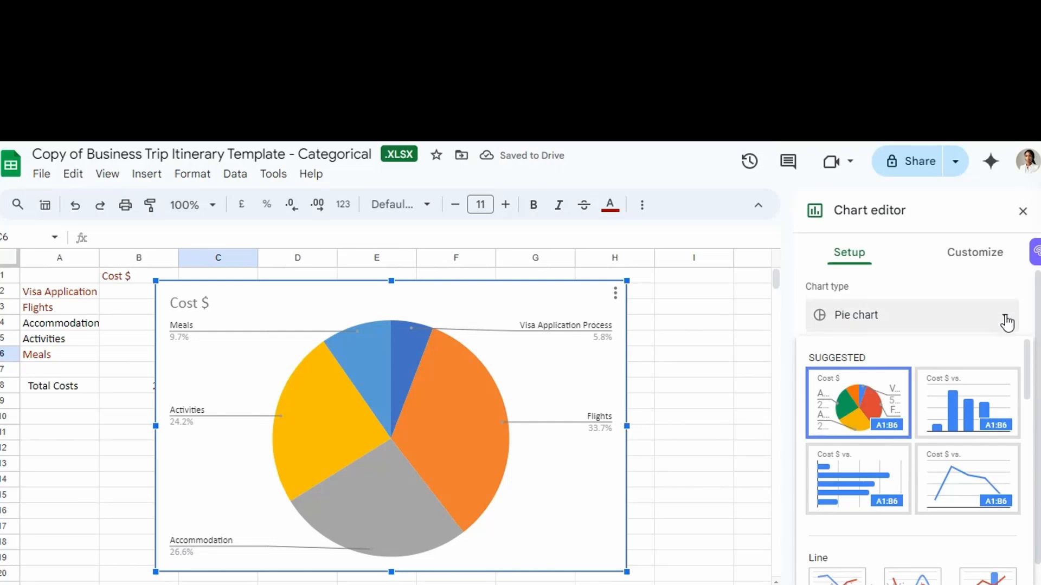
left_click_drag(1028, 365, 1026, 551)
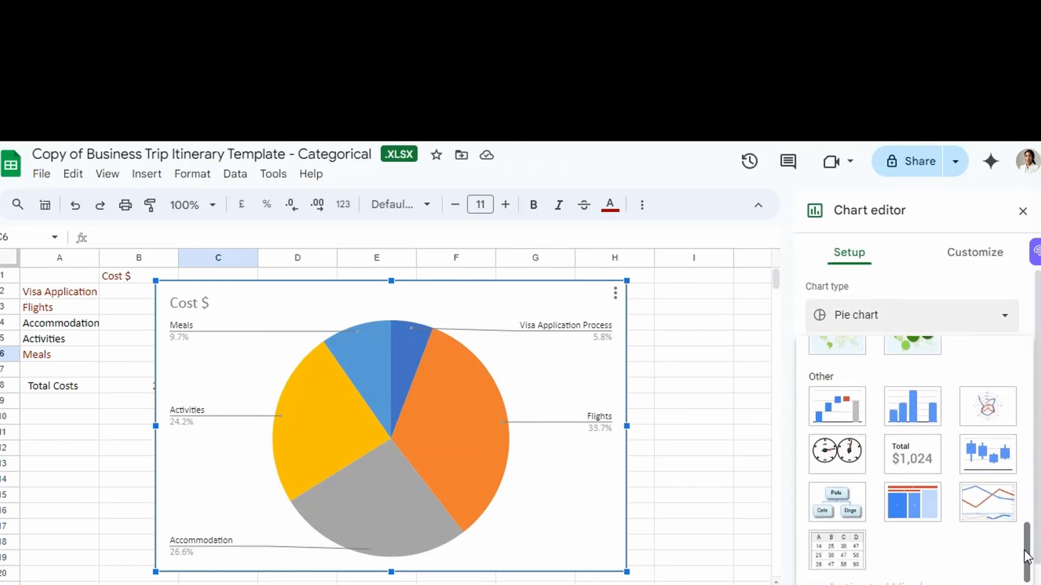
left_click(834, 558)
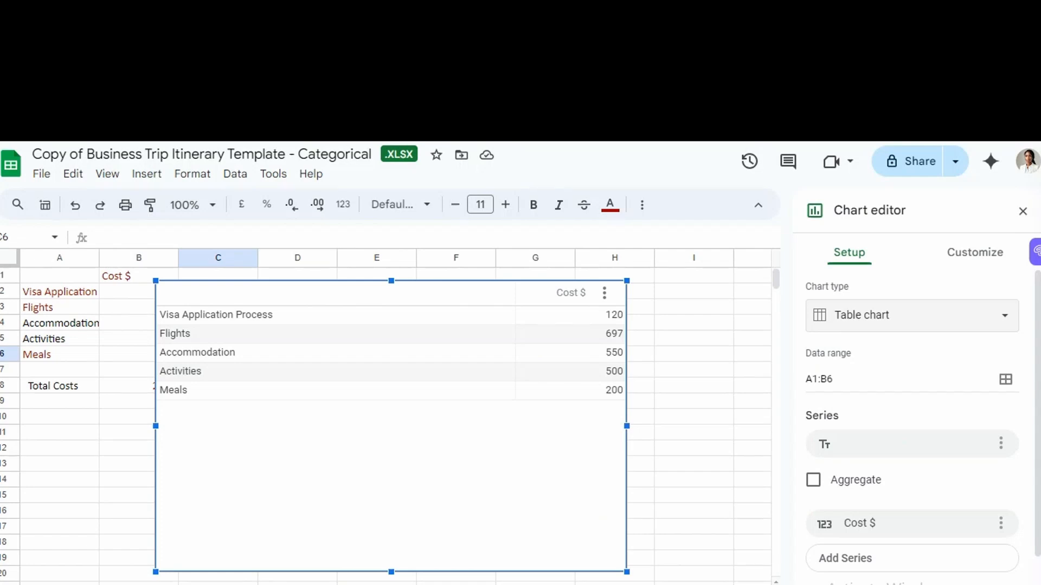
Open the Business Trip Itinerary sheet and delete the table chart lying over the itinerary.
left_click(303, 584)
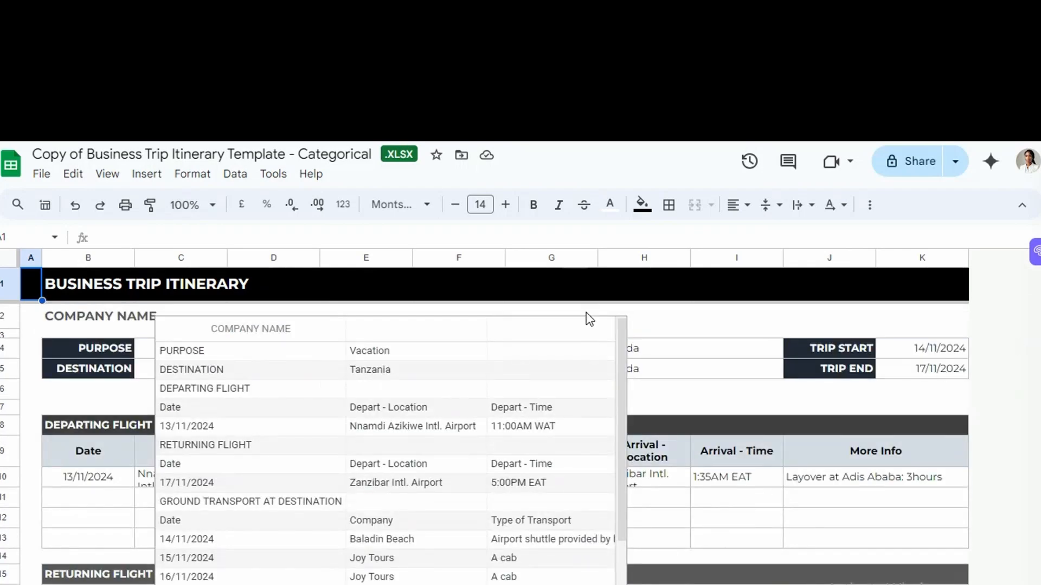
left_click(622, 350)
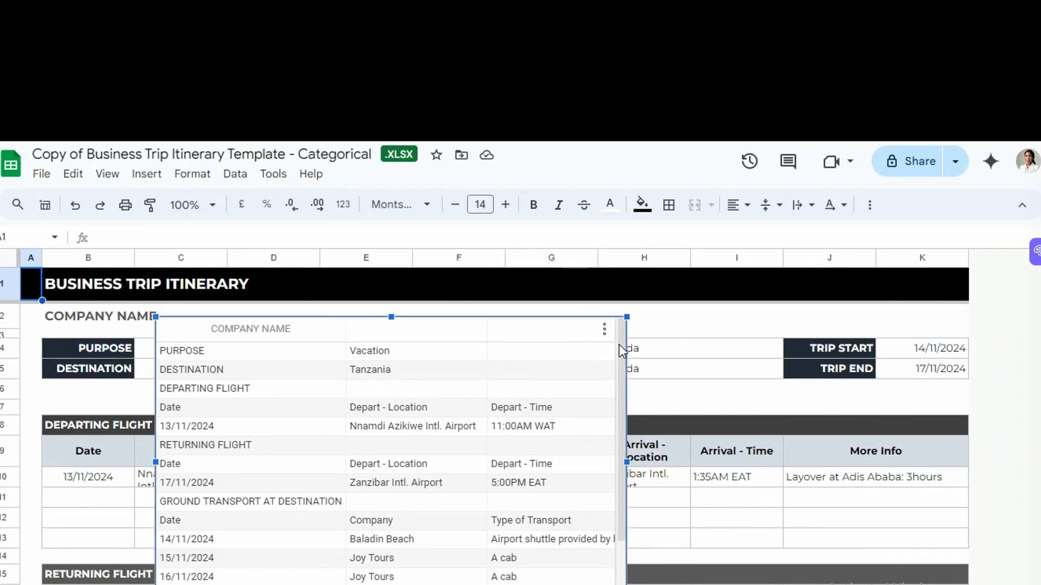
key("Delete")
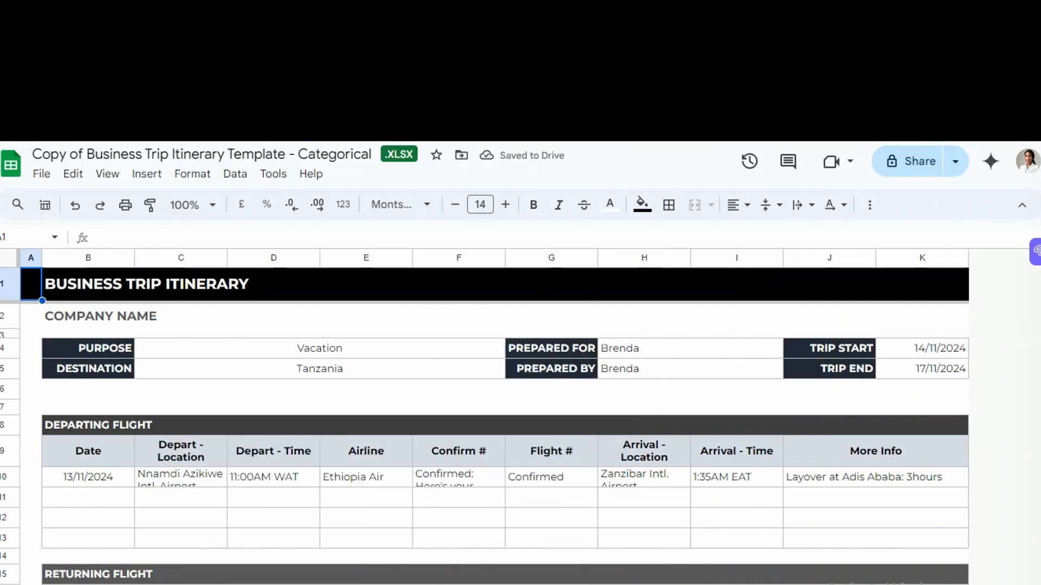
Change the itinerary's Destination entry to "Zanzibar, Tanzania".
scroll(1007, 327, "down", 5)
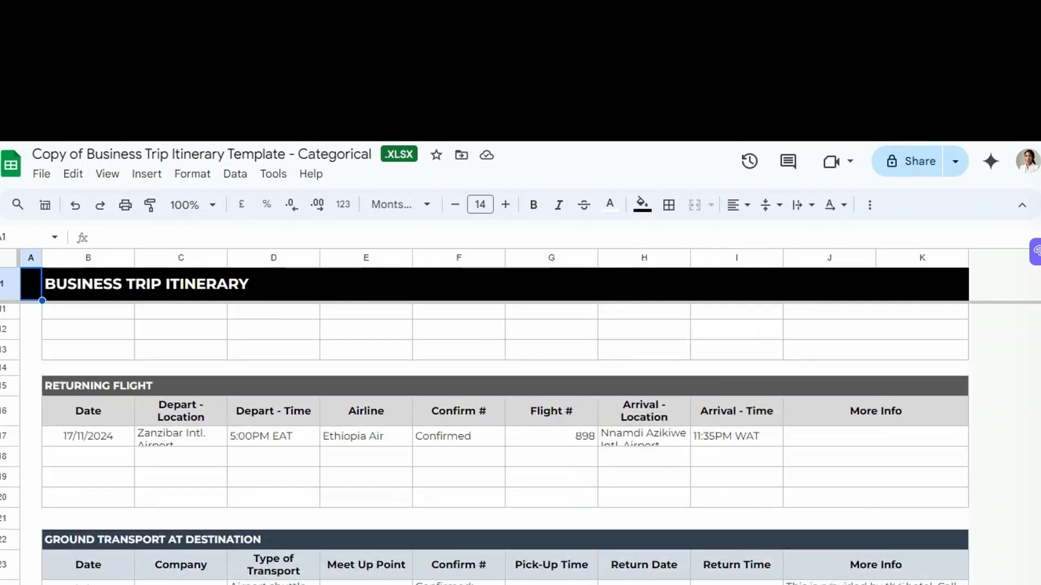
scroll(505, 433, "up", 5)
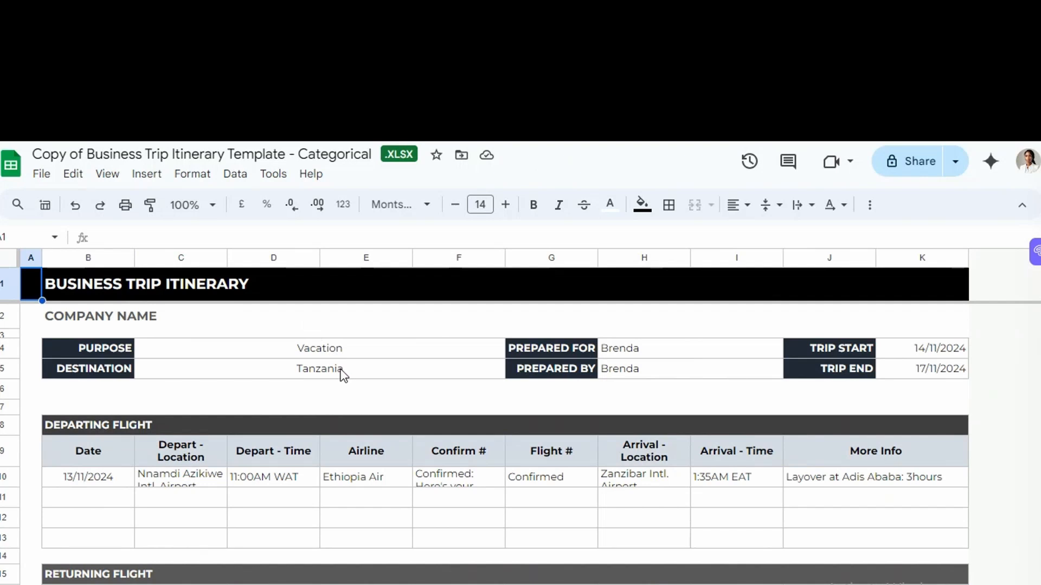
left_click(298, 373)
double_click(296, 370)
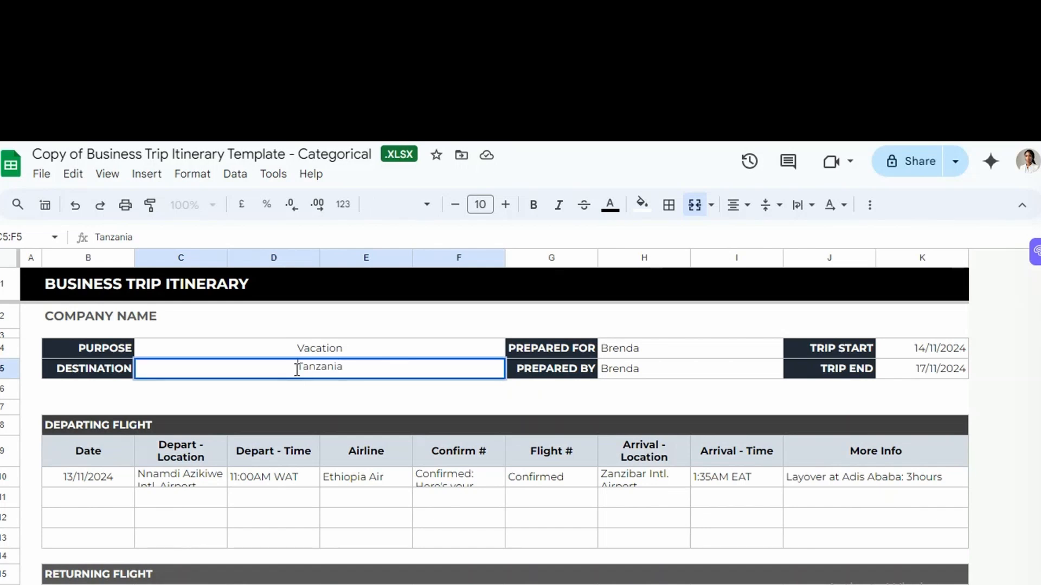
left_click(297, 369)
type("Zanzibar,")
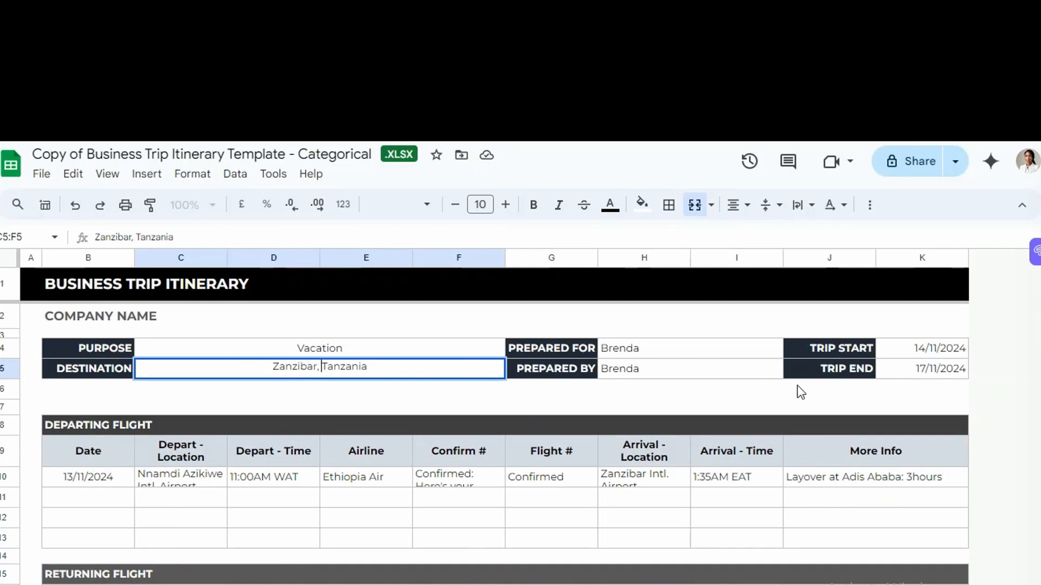
left_click(657, 355)
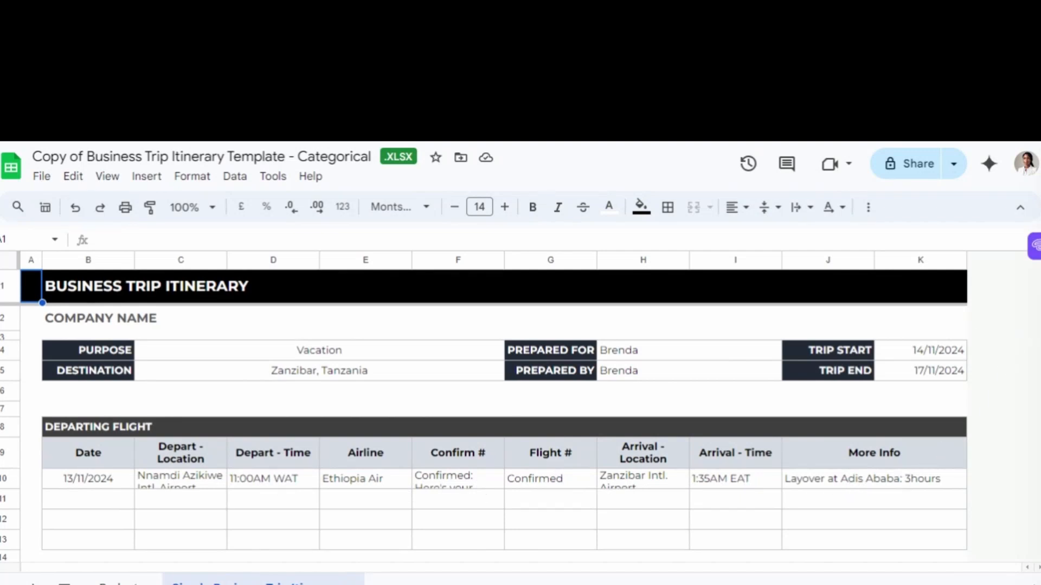
Review the itinerary's departing flight, returning flight, ground transport and hotel sections.
scroll(542, 434, "down", 13)
scroll(542, 434, "up", 11)
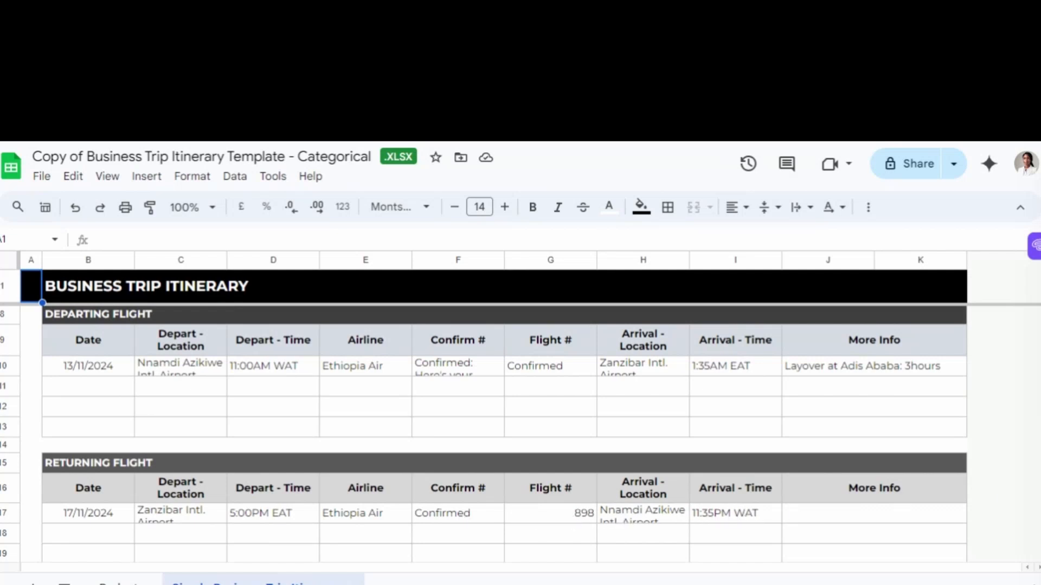
scroll(505, 434, "down", 3)
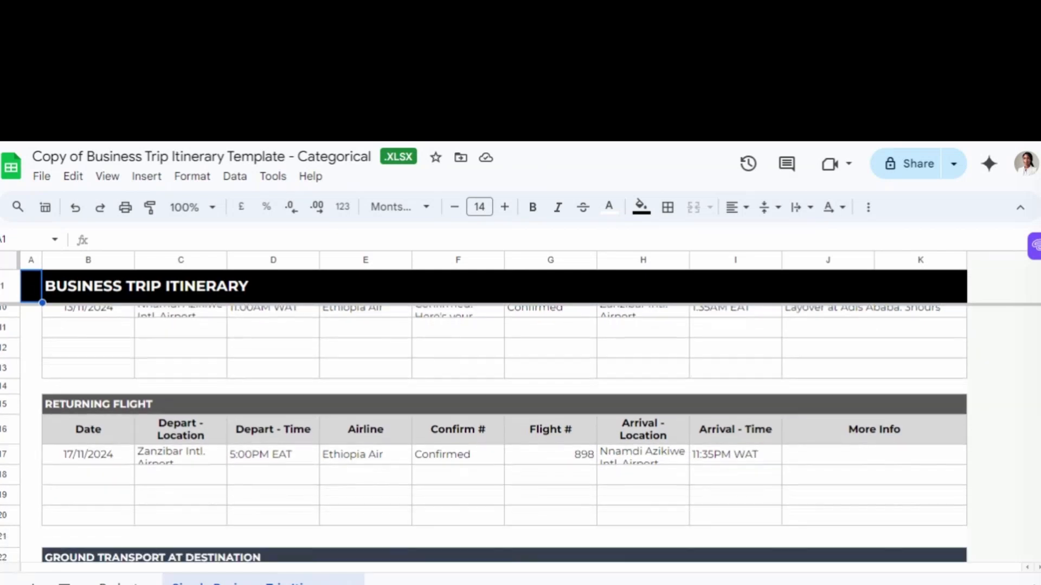
scroll(504, 433, "down", 2)
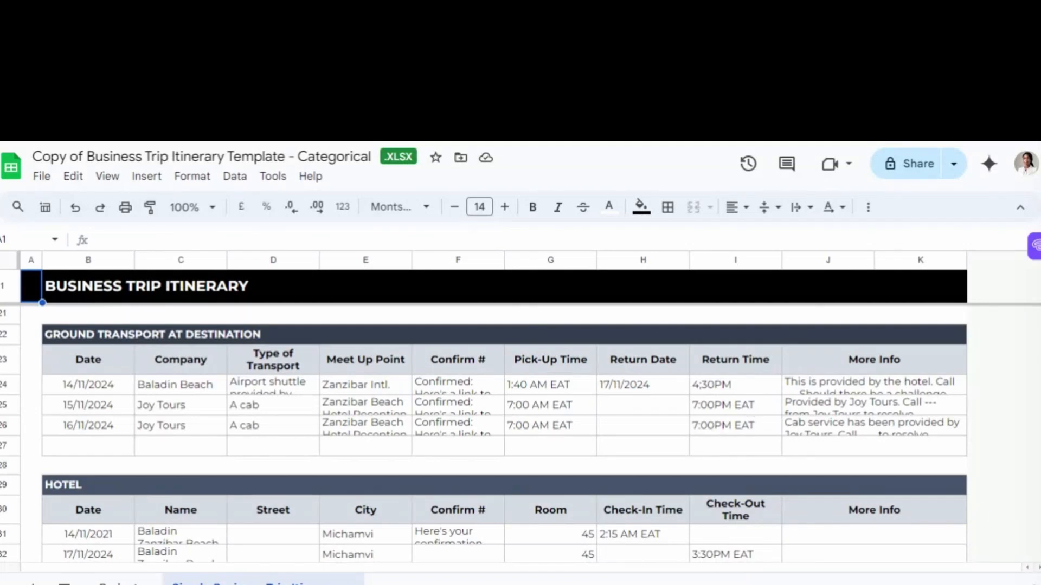
scroll(885, 548, "down", 3)
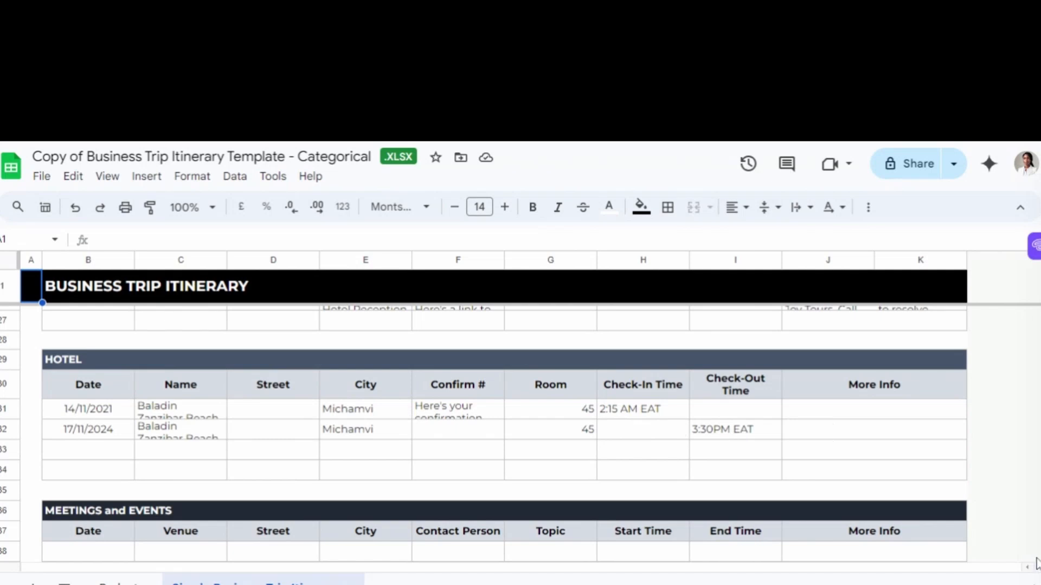
Check the itinerary down to Meetings and Events, then select it from the title row across columns A to K and downward.
scroll(591, 504, "down", 3)
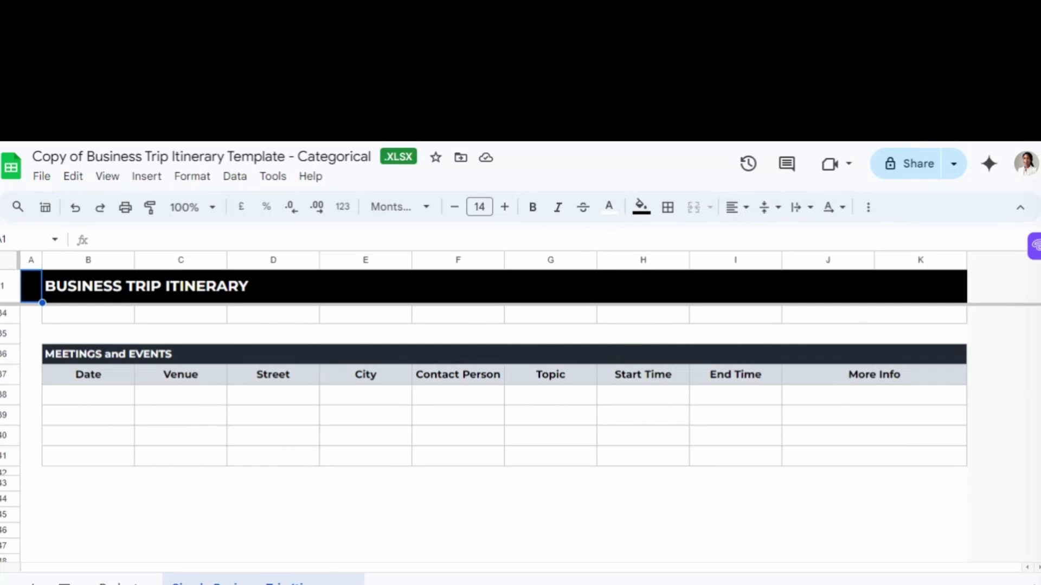
scroll(504, 434, "up", 7)
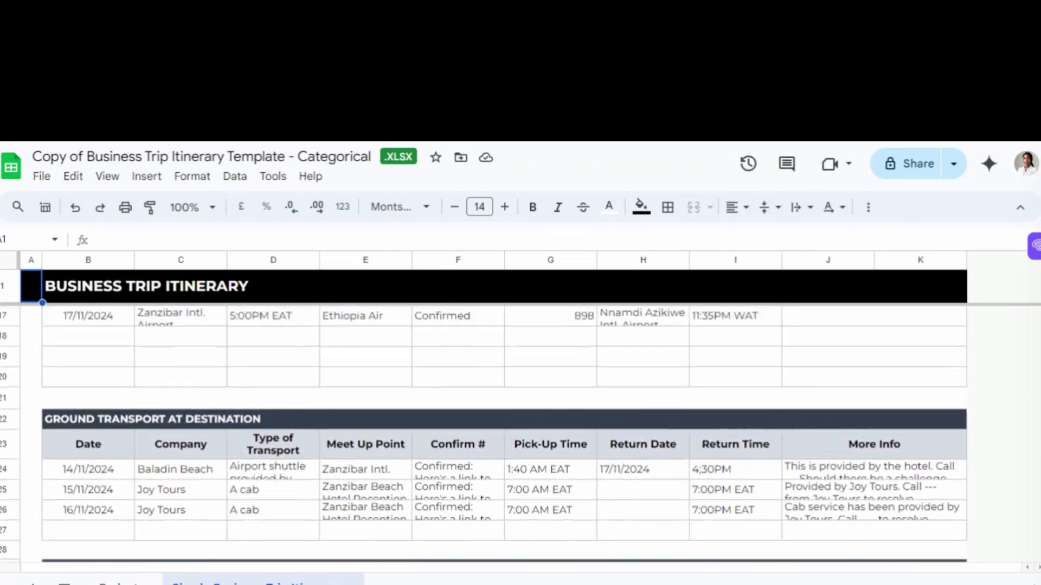
scroll(504, 434, "up", 5)
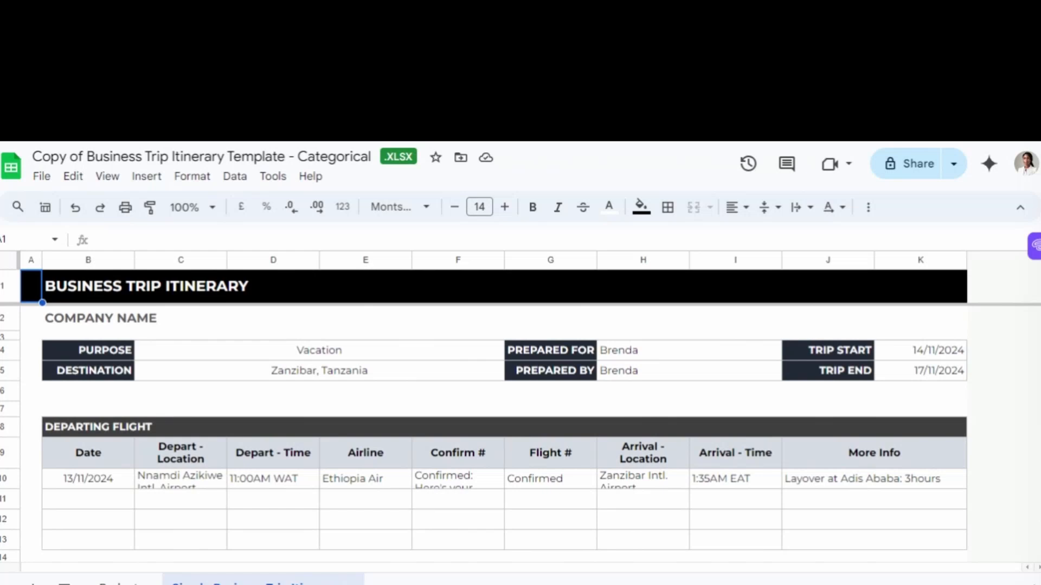
left_click(72, 294, "shift")
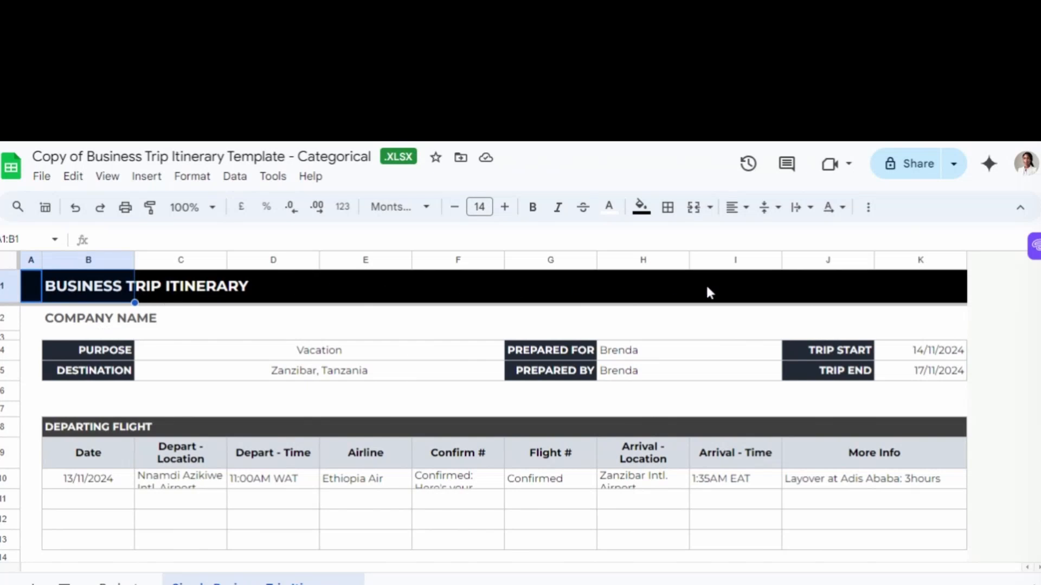
left_click(934, 303, "shift")
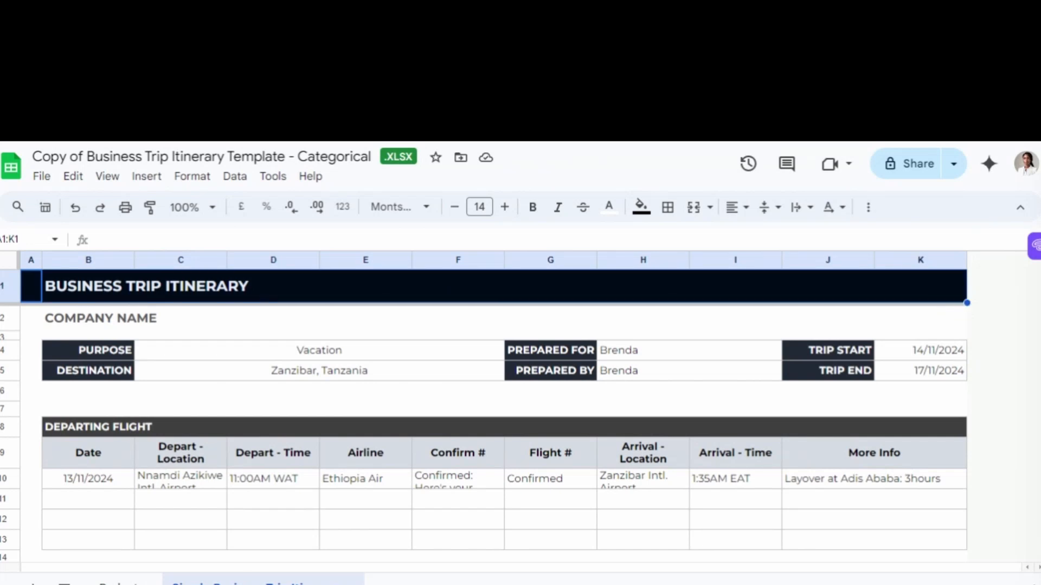
scroll(504, 434, "down", 10)
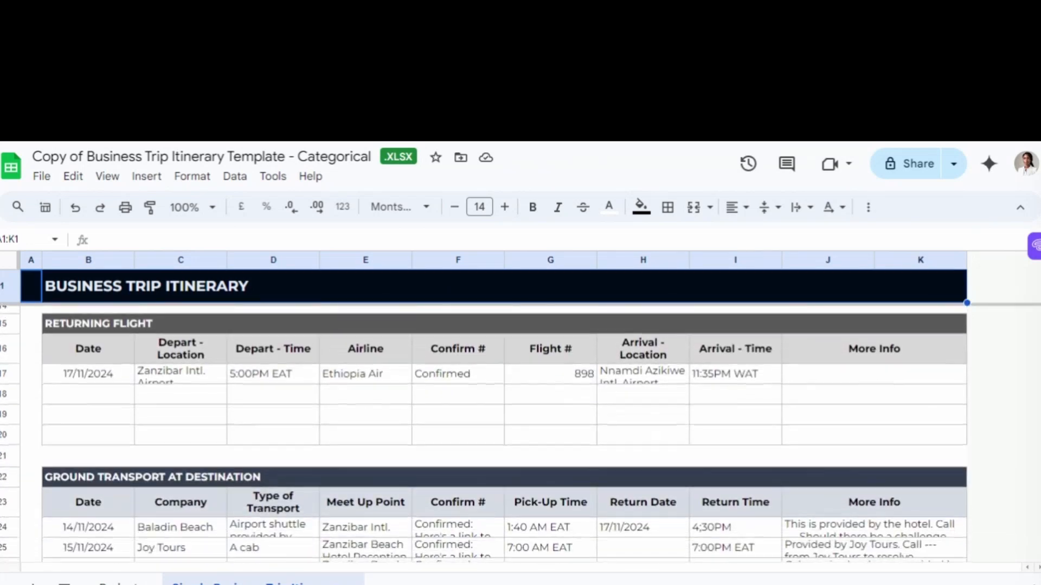
scroll(504, 434, "down", 3)
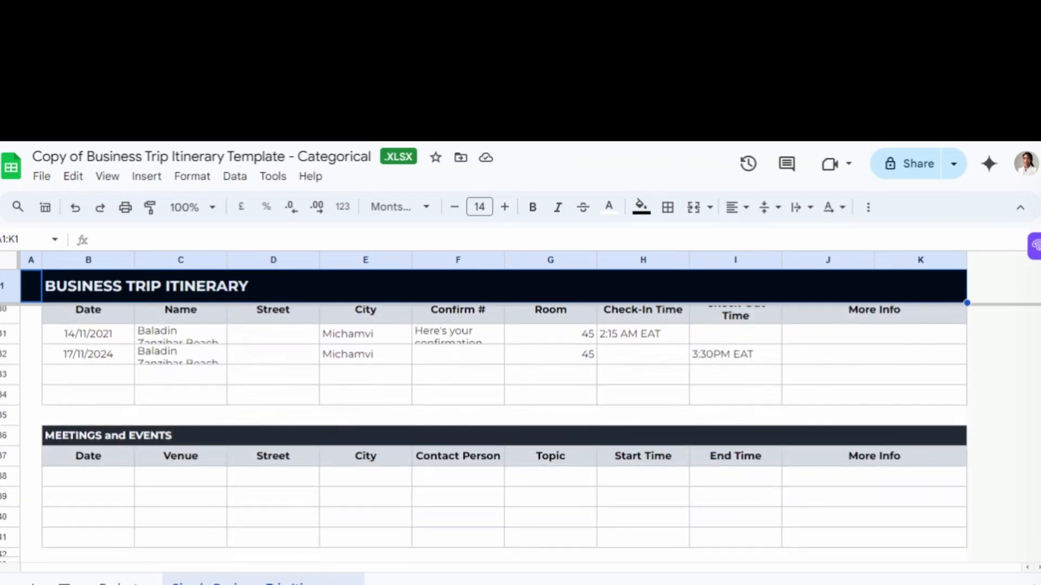
left_click(790, 365, "shift")
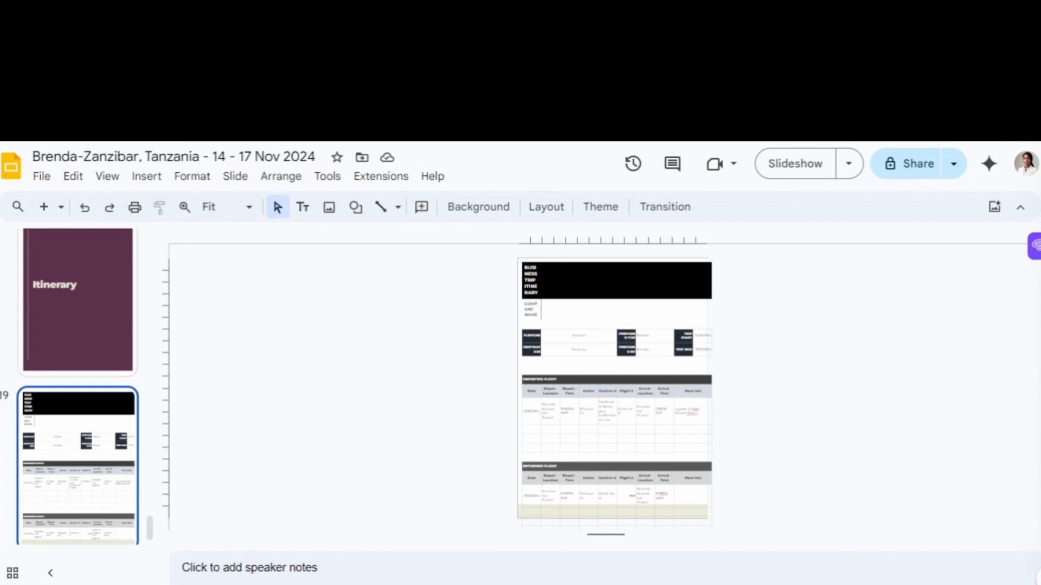
Zoom in on the itinerary slide's departing and returning flight tables, then restore the view to Fit.
left_click(186, 209)
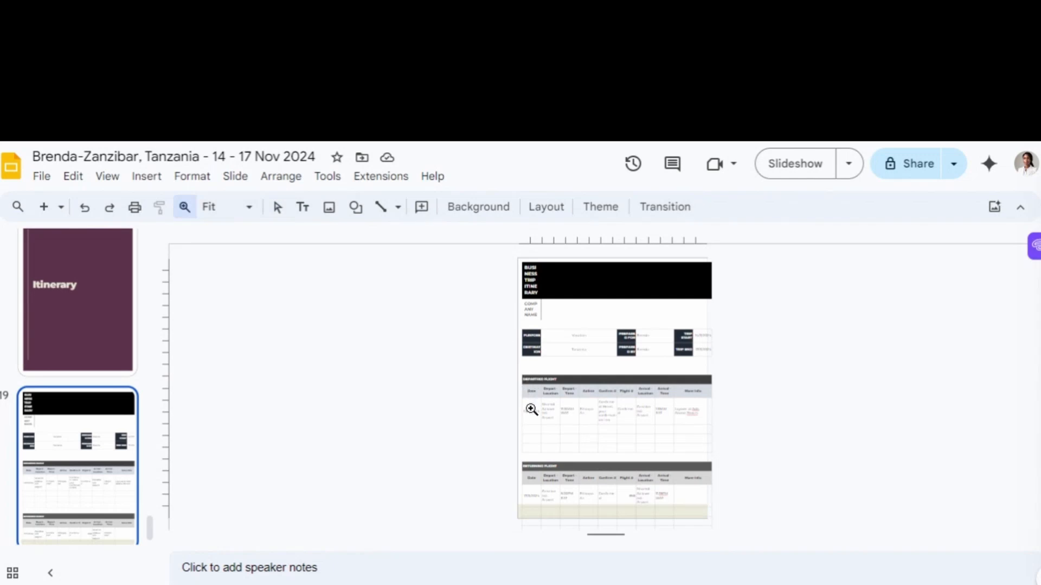
left_click_drag(531, 433, 710, 533)
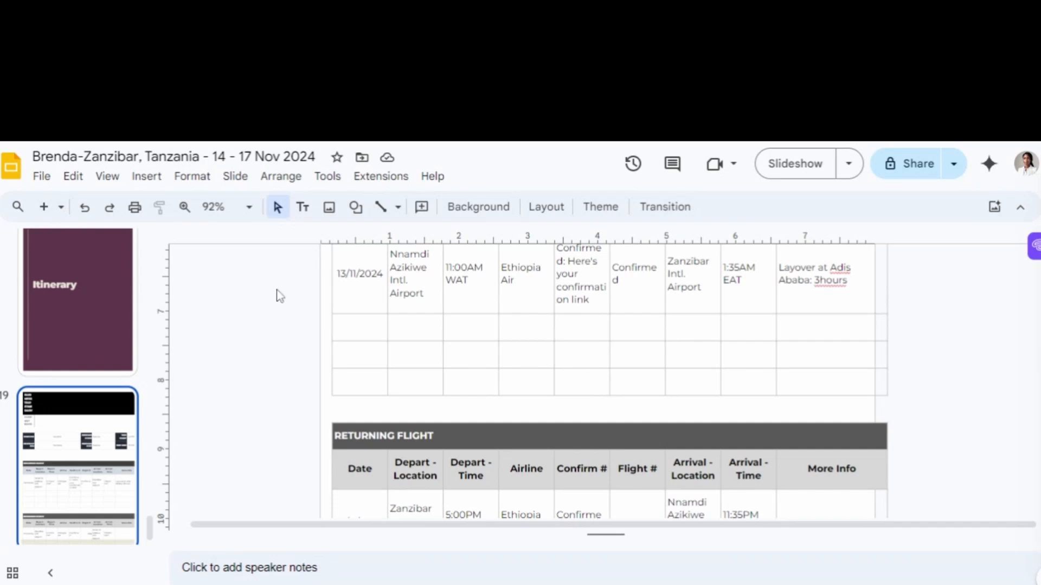
left_click(250, 211)
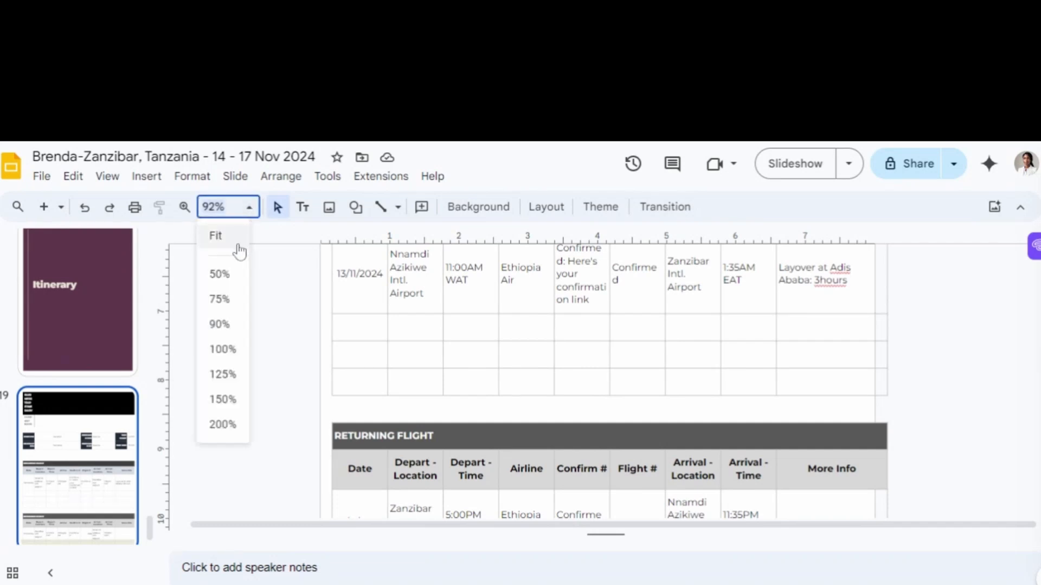
left_click(216, 236)
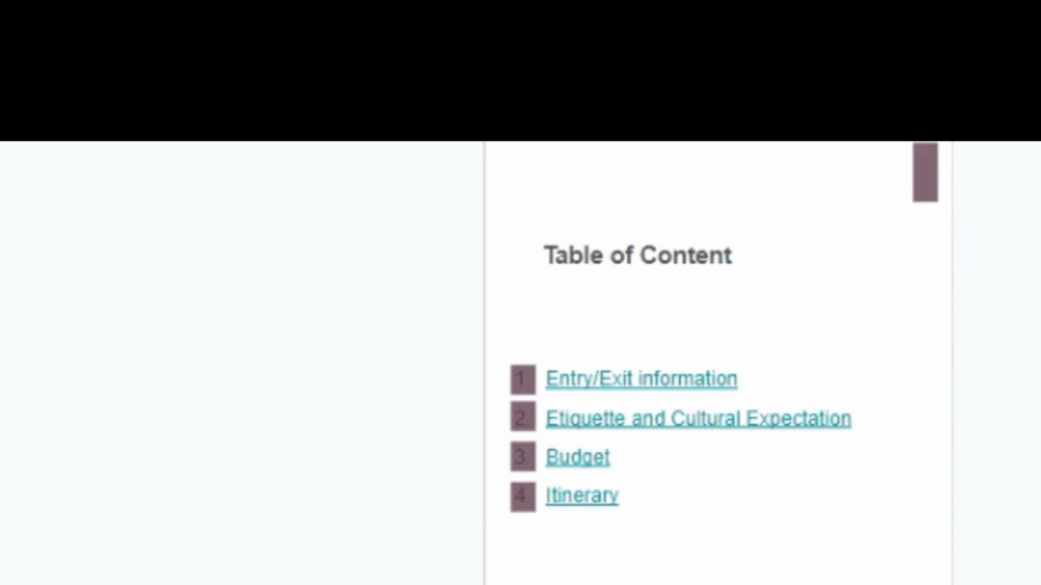
left_click(549, 458)
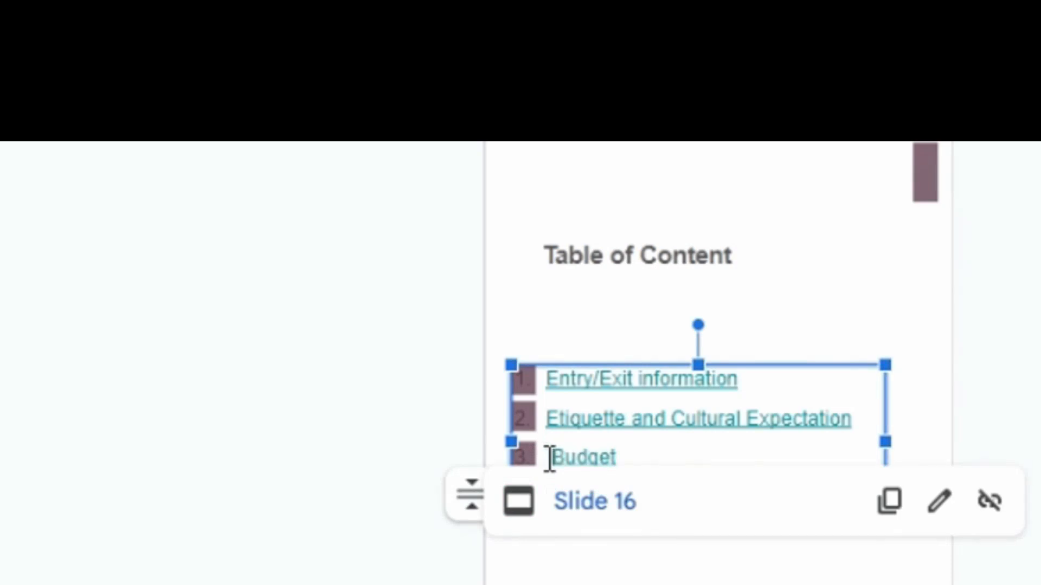
left_click(544, 458)
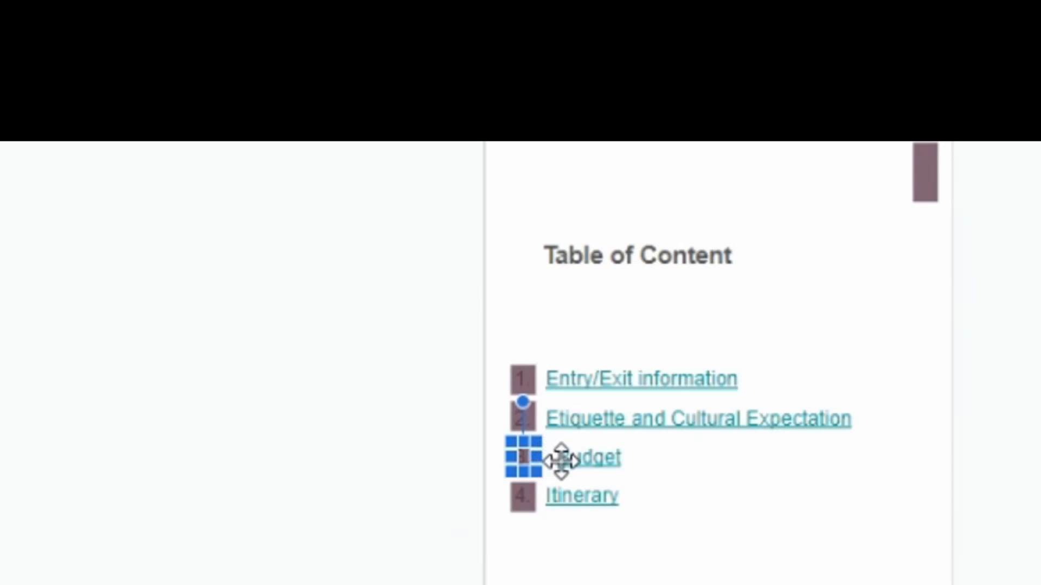
left_click(547, 460)
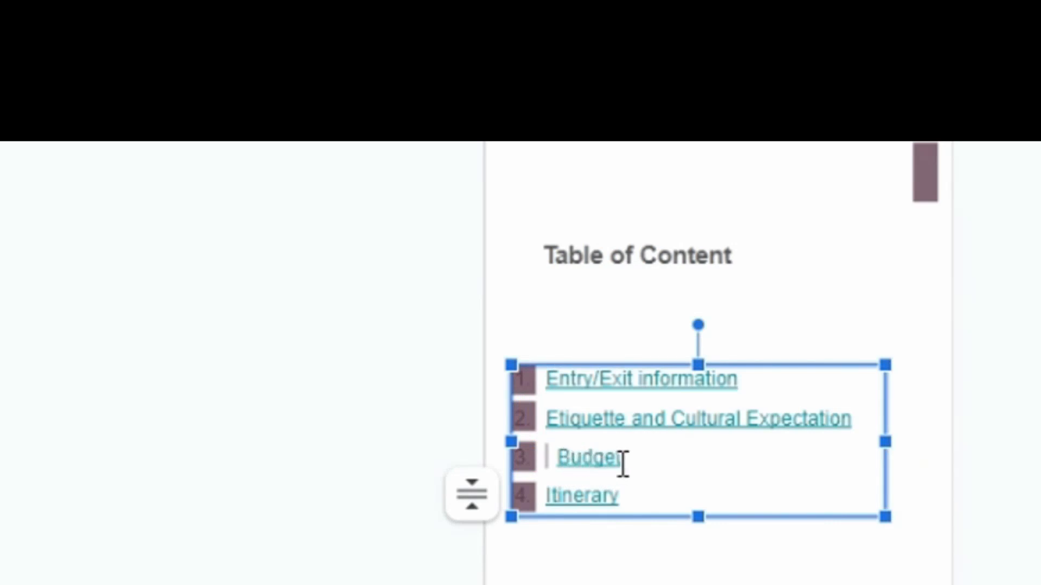
Change the Budget link in the table of contents to display "Event Information" and point to Slide 10.
left_click(562, 460)
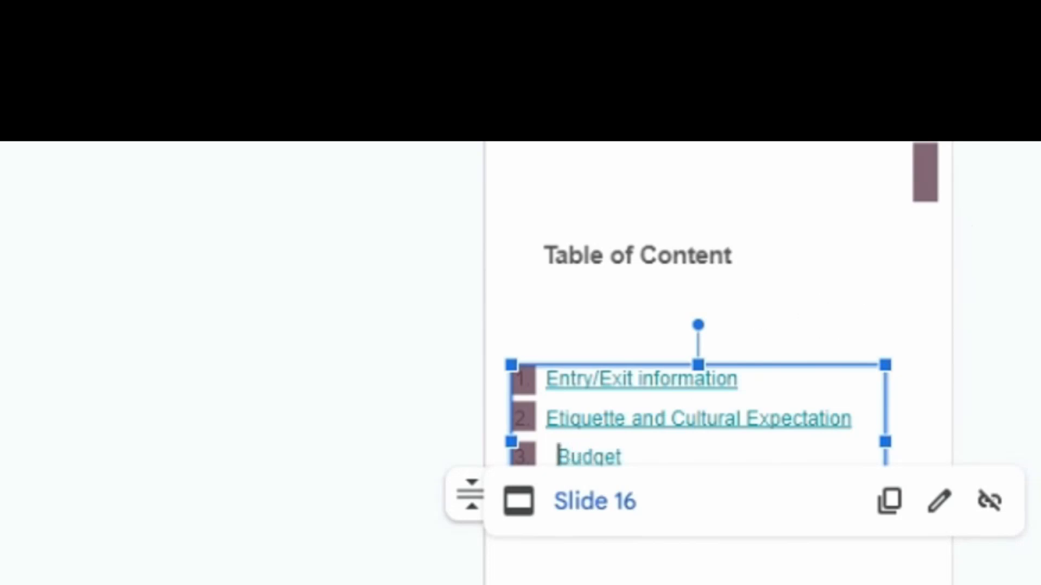
key("ctrl+k")
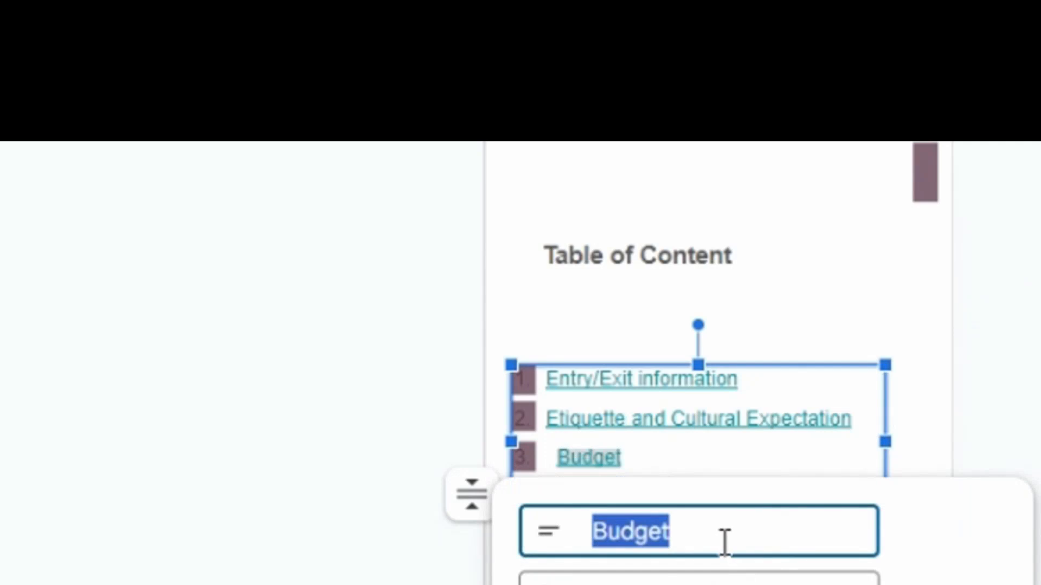
type("Eve")
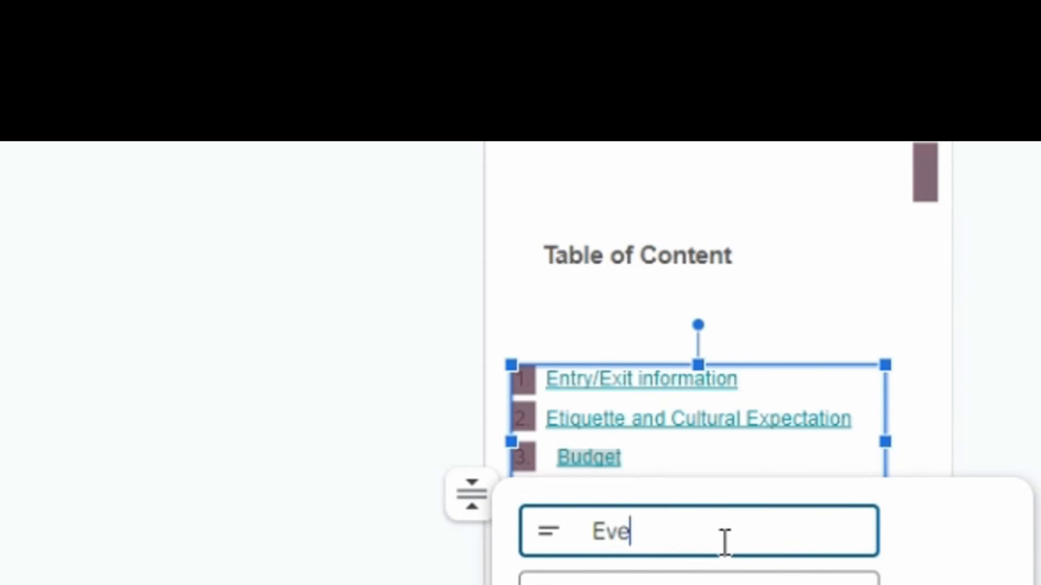
type("nt In")
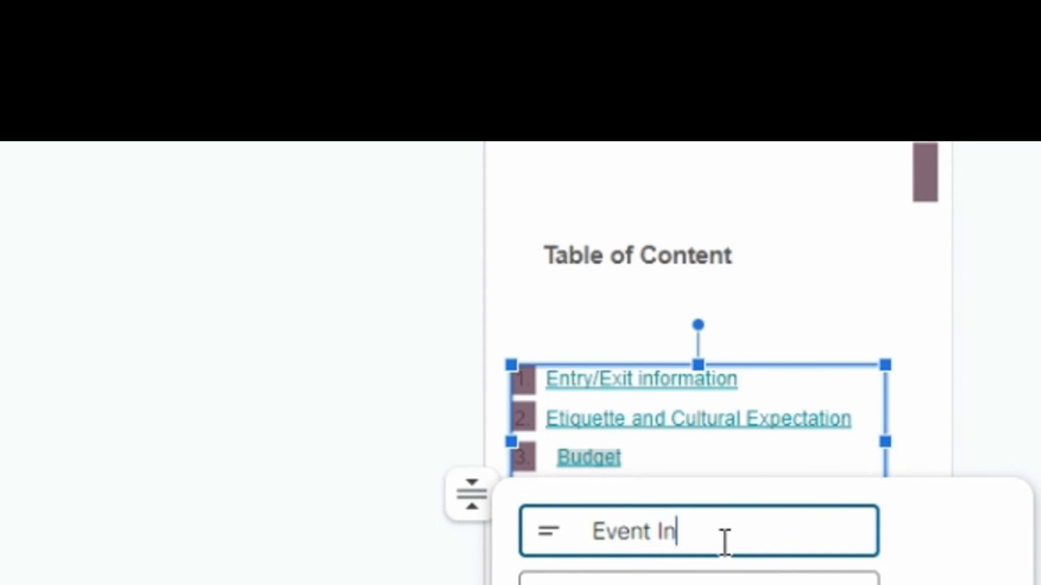
type("formation")
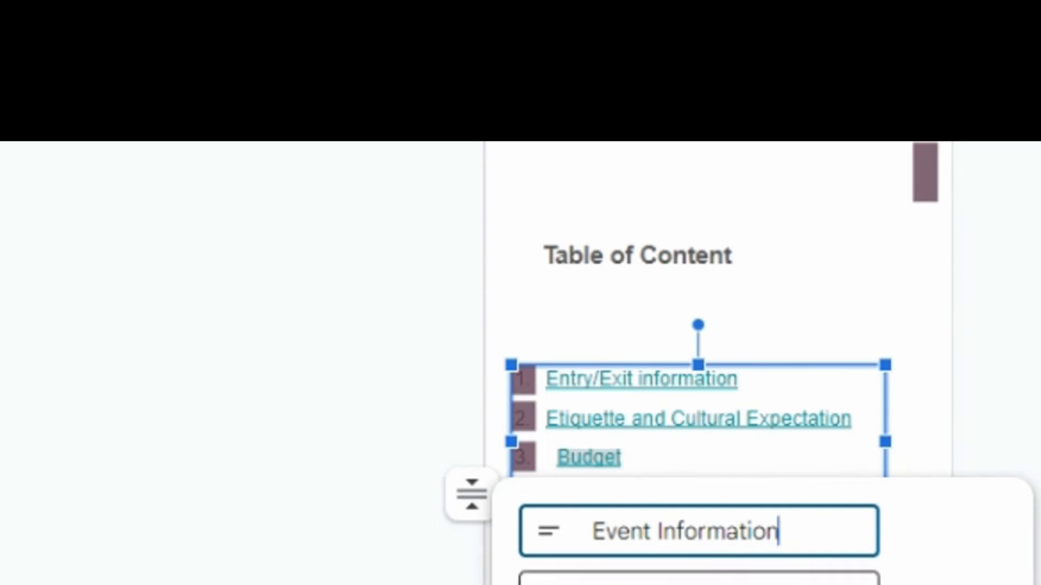
key("Tab")
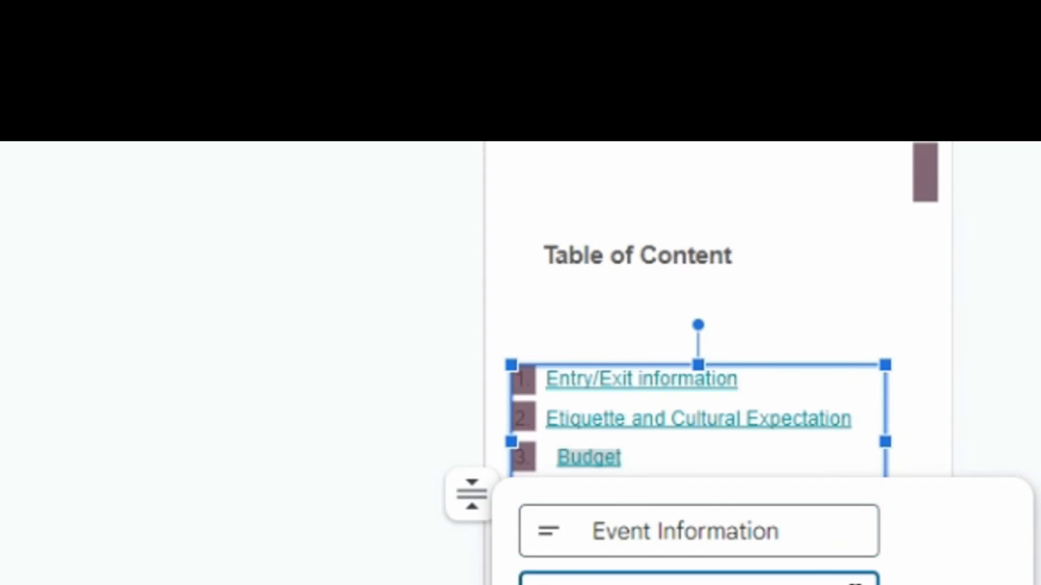
left_click_drag(829, 584, 592, 584)
key("BackSpace")
key("ctrl+a")
key("BackSpace")
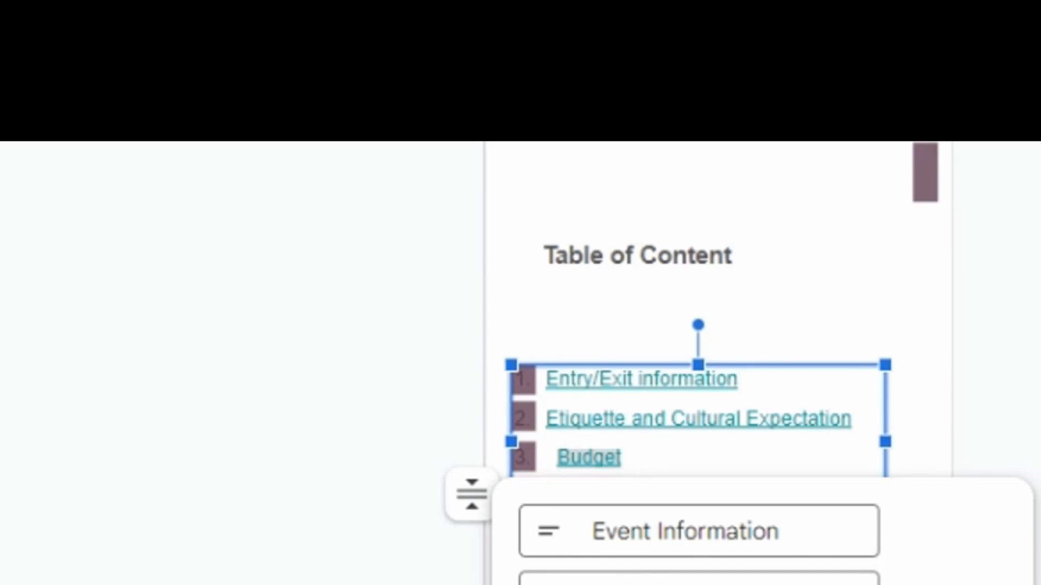
key("Return")
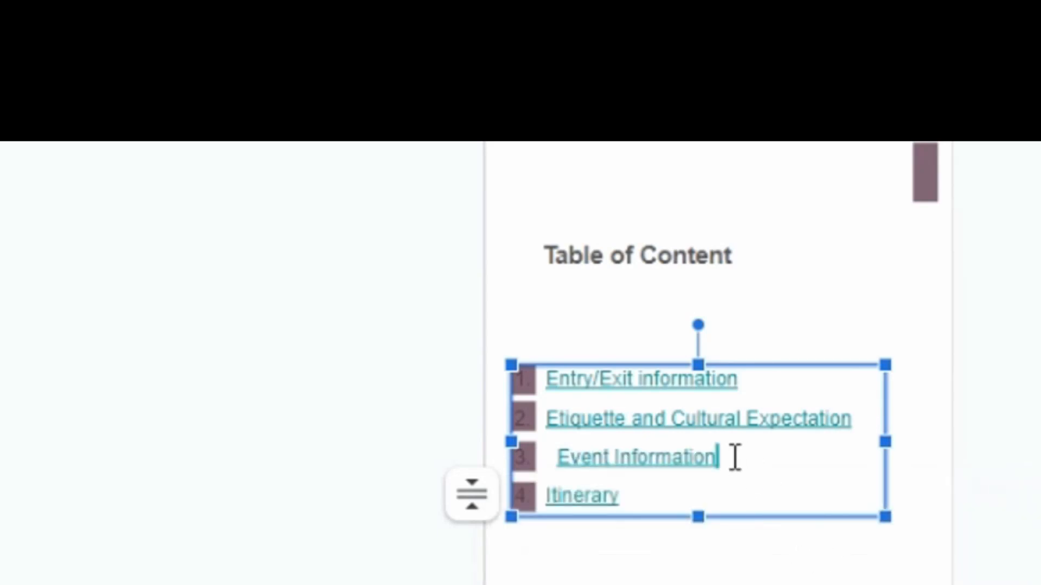
Remove the extra spaces before "Event Information" so it aligns with the other table of contents entries.
left_click(560, 458)
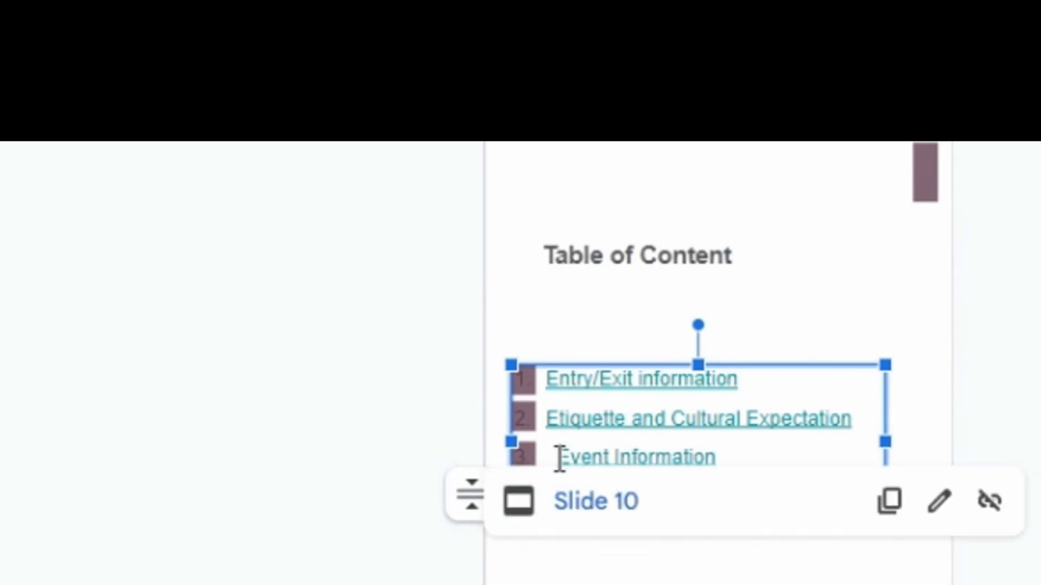
key("BackSpace")
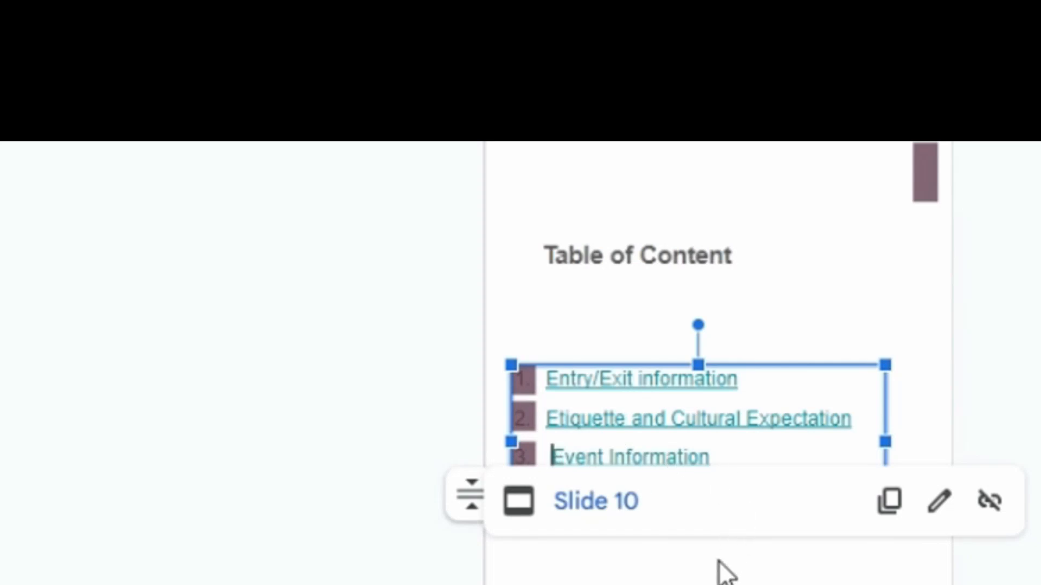
left_click(604, 524)
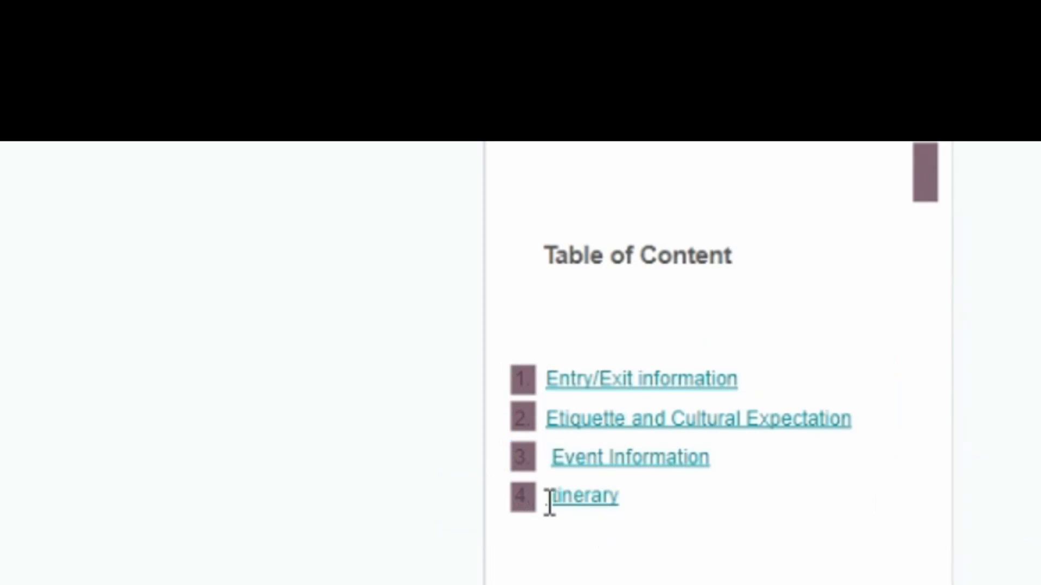
left_click(553, 462)
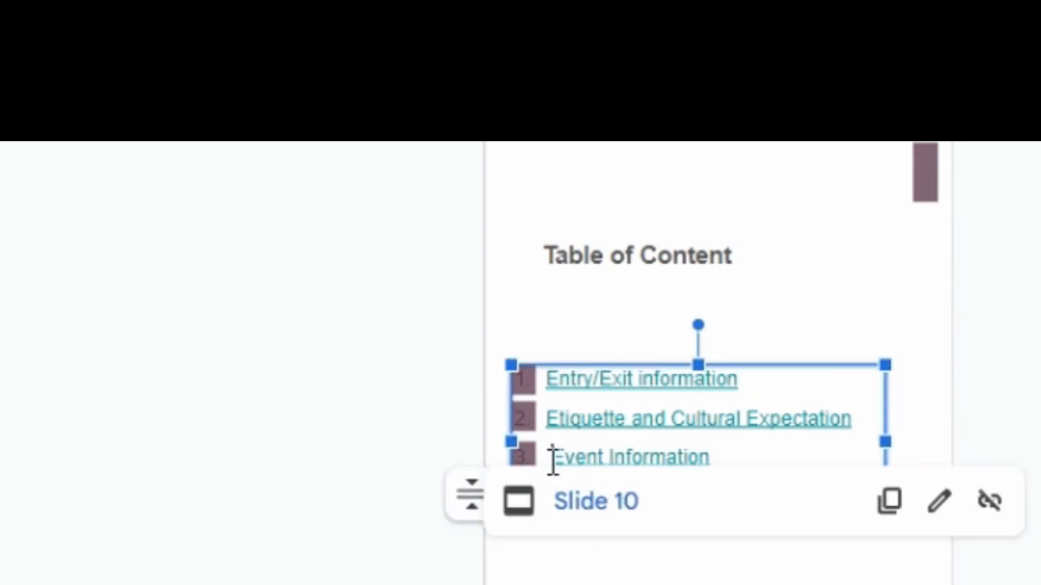
key("BackSpace")
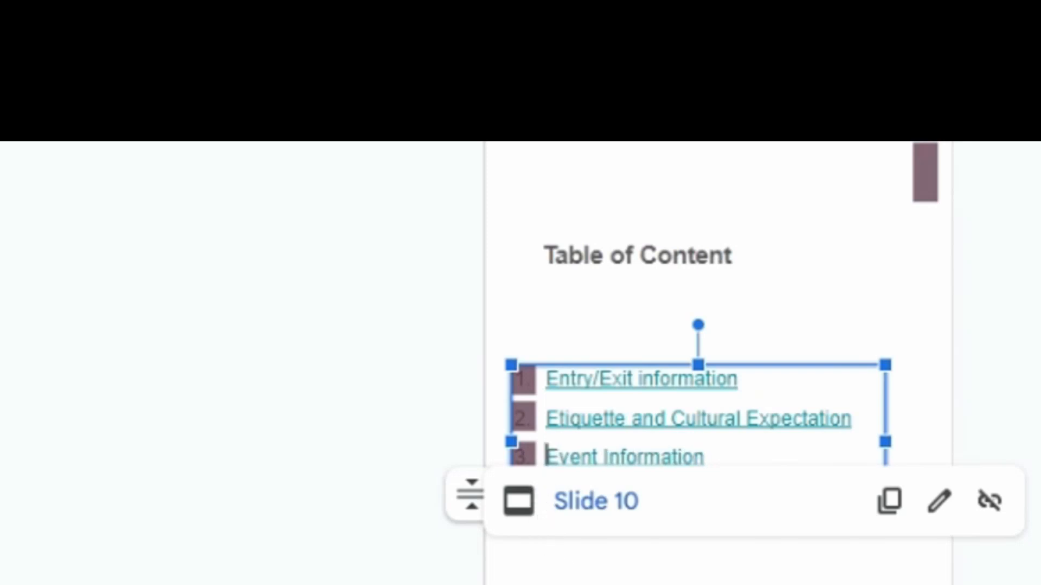
key("Escape")
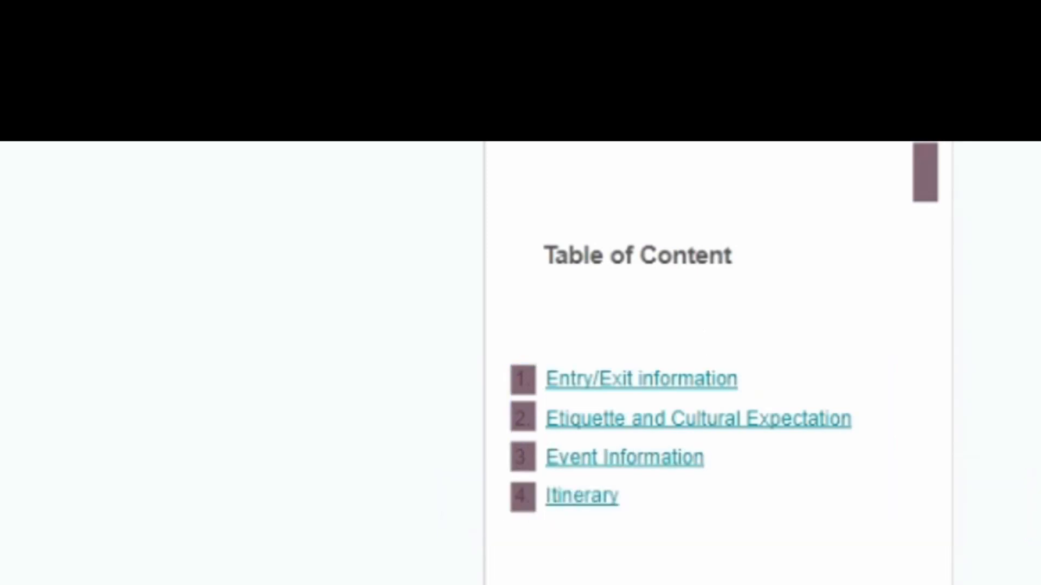
Delete the "Itinerary" link text from item 4 of the table of contents, leaving the numbered line empty.
left_click(553, 501)
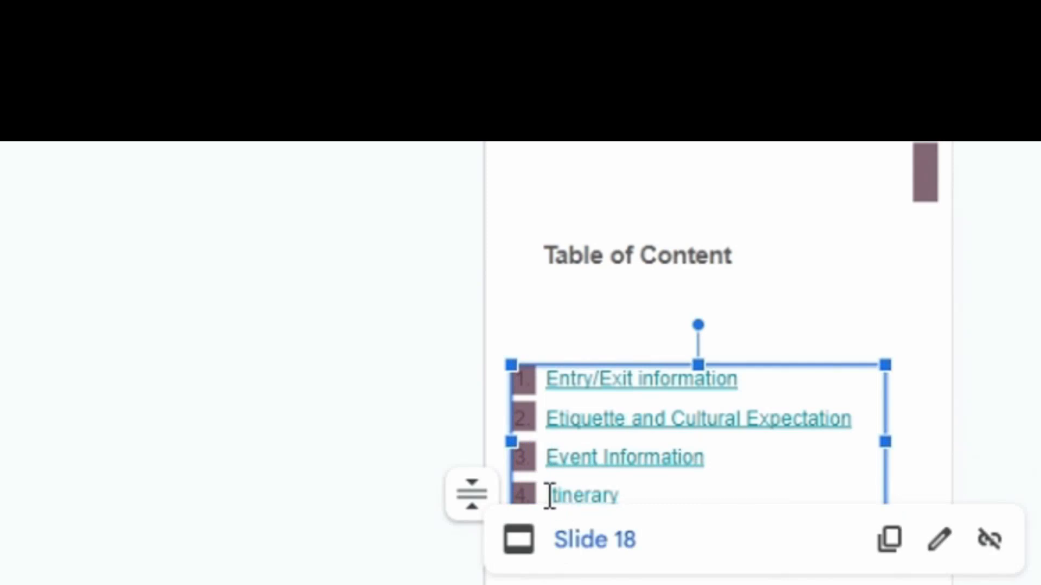
left_click(545, 498)
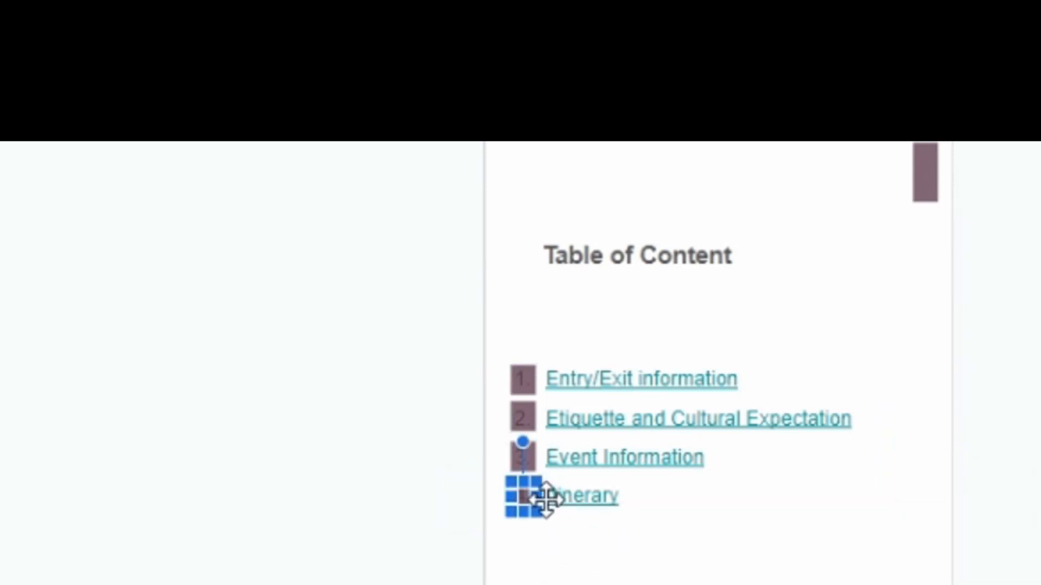
left_click(551, 502)
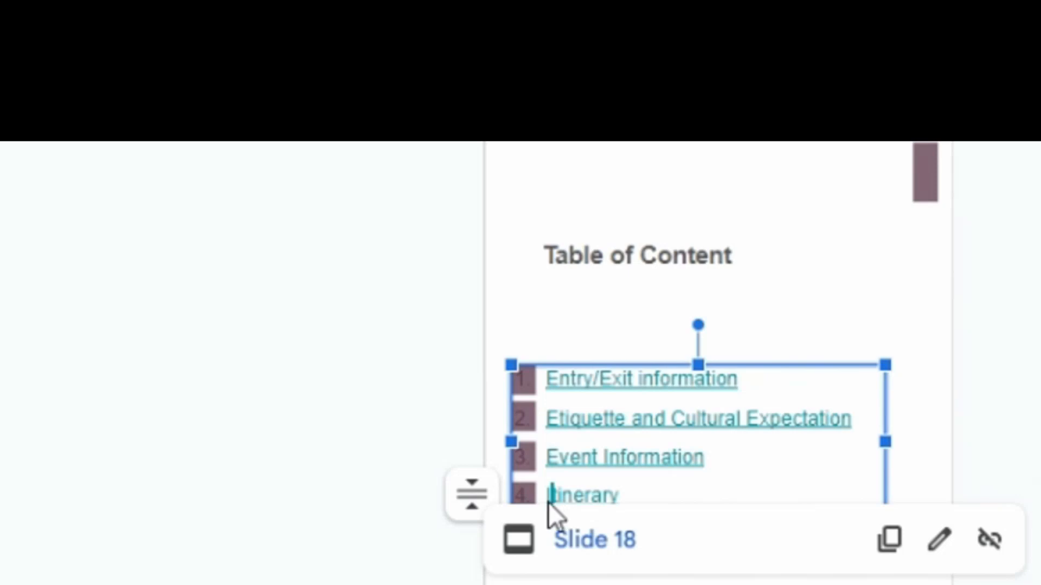
left_click(626, 491)
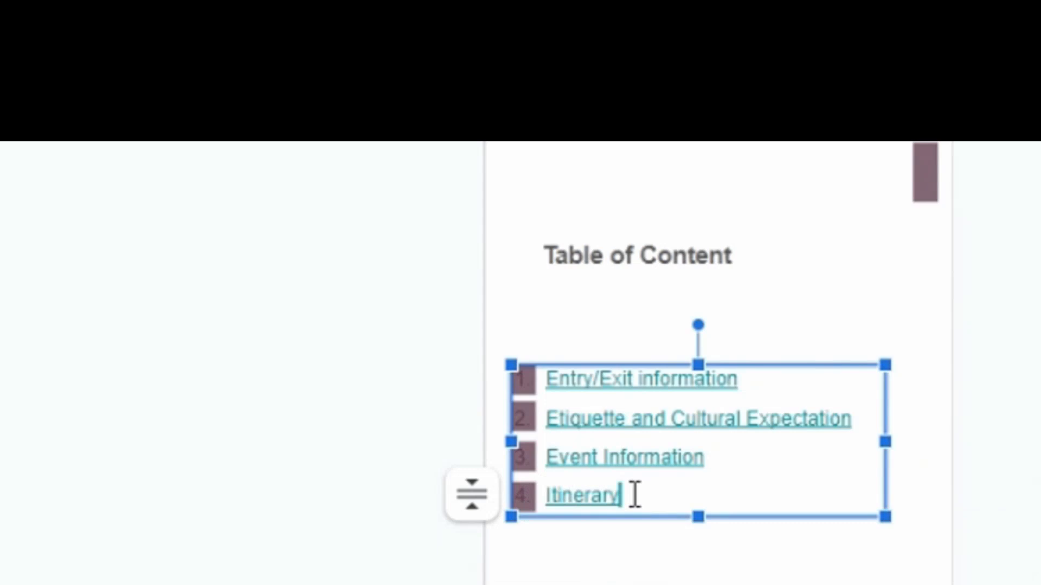
key("BackSpace")
key("BackSpace")
key("BackSpace")
key("BackSpace")
key("BackSpace")
key("BackSpace")
key("BackSpace")
key("BackSpace")
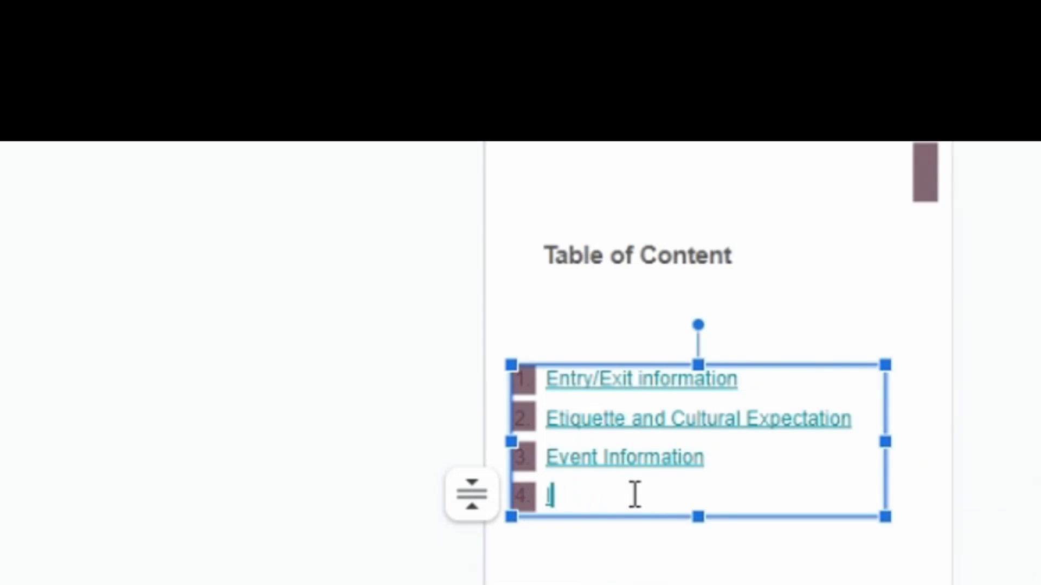
key("BackSpace")
key("ctrl+k")
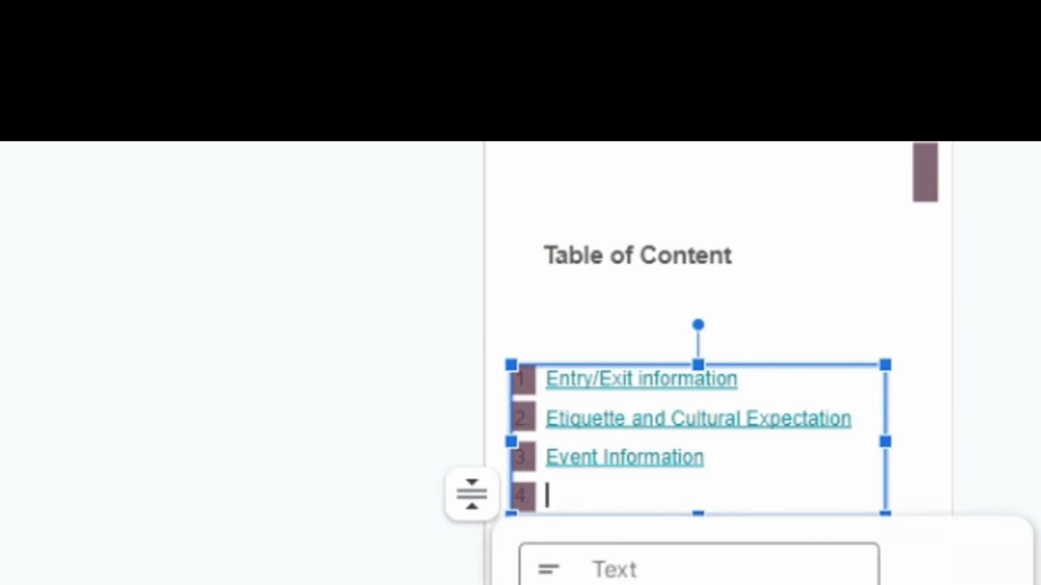
left_click(696, 570)
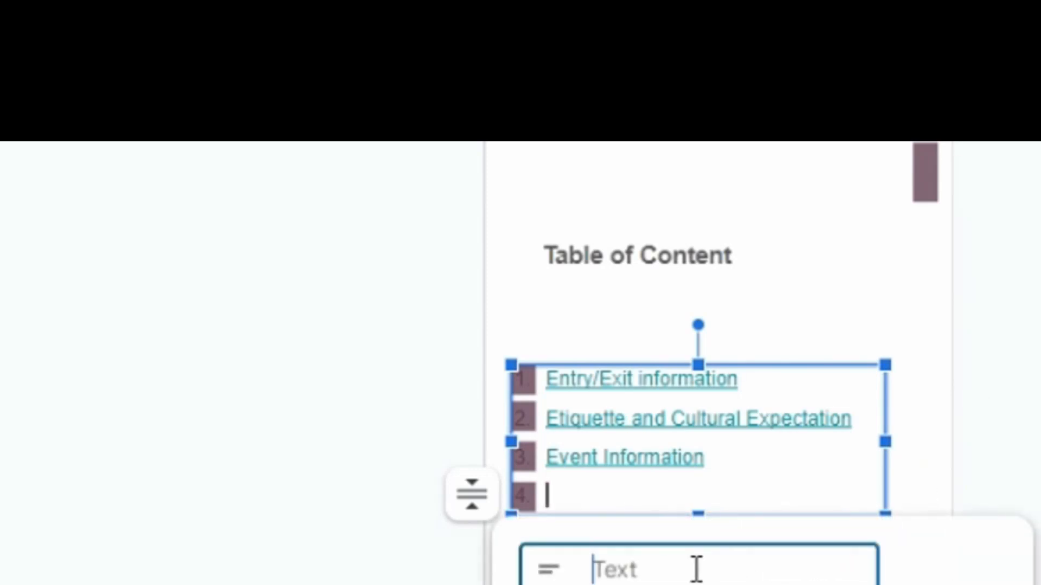
type("Budget")
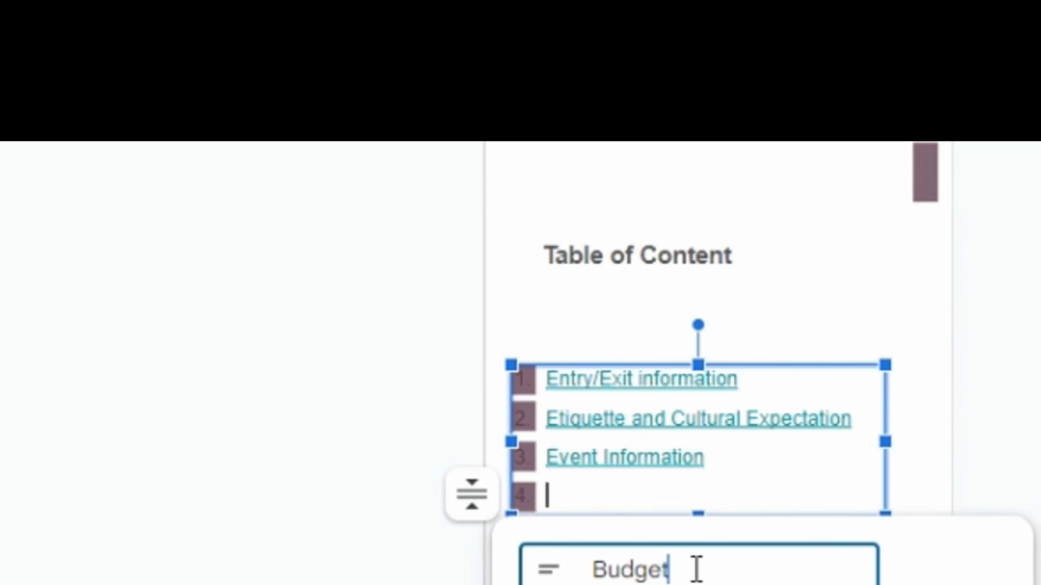
key("Tab")
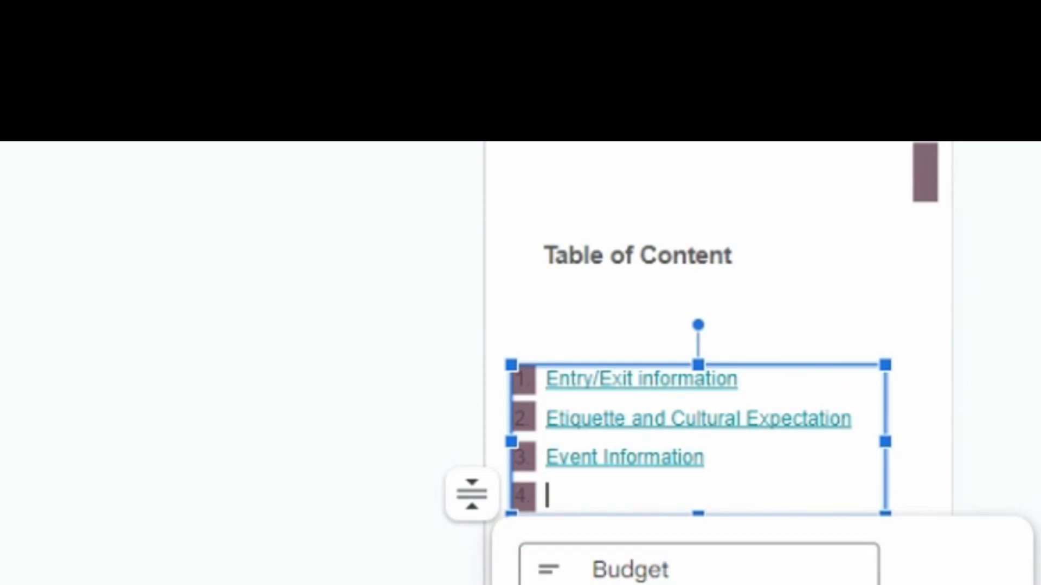
key("Return")
type("B\\")
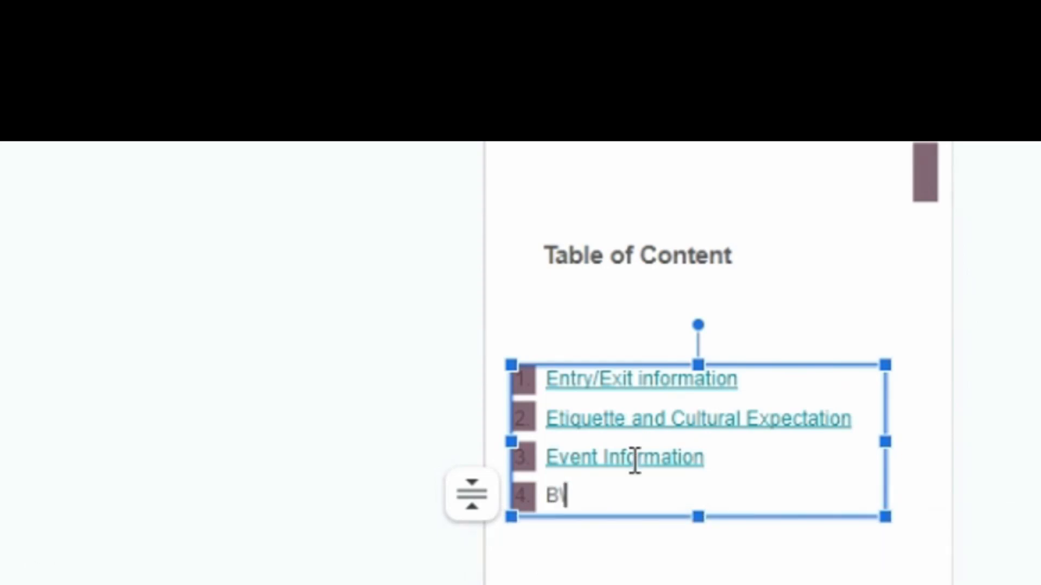
key("BackSpace")
key("BackSpace")
Insert a link displaying "Budget" as item 4 of the table of contents and add an empty fifth item.
key("ctrl+k")
type("Budget")
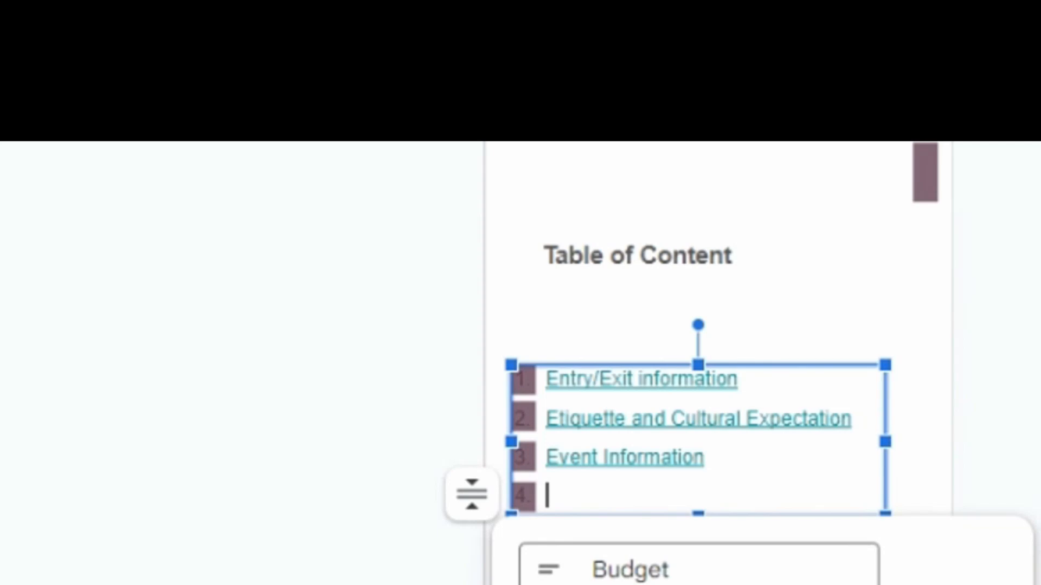
key("Return")
key("Return")
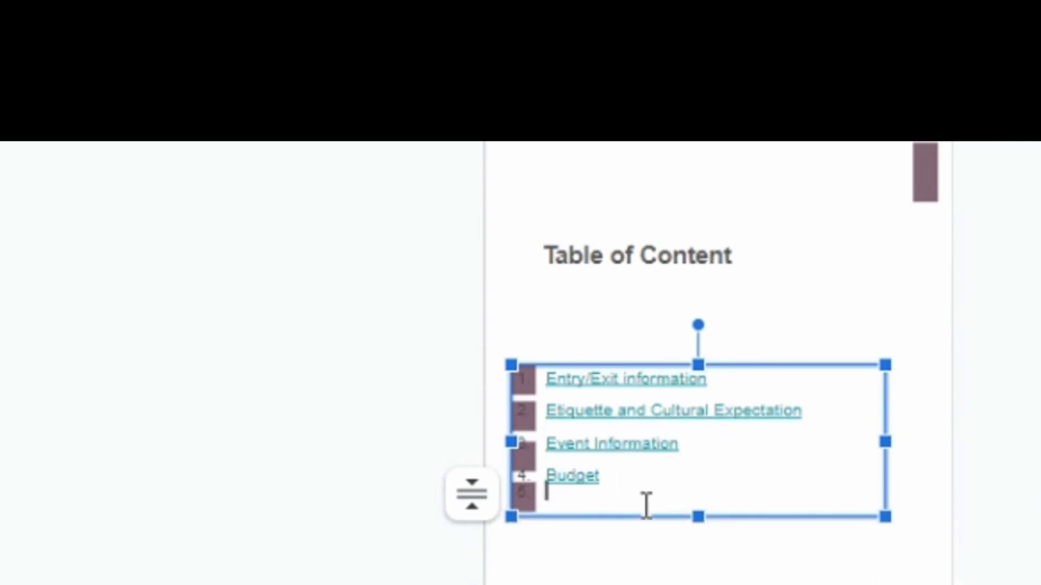
key("BackSpace")
key("BackSpace")
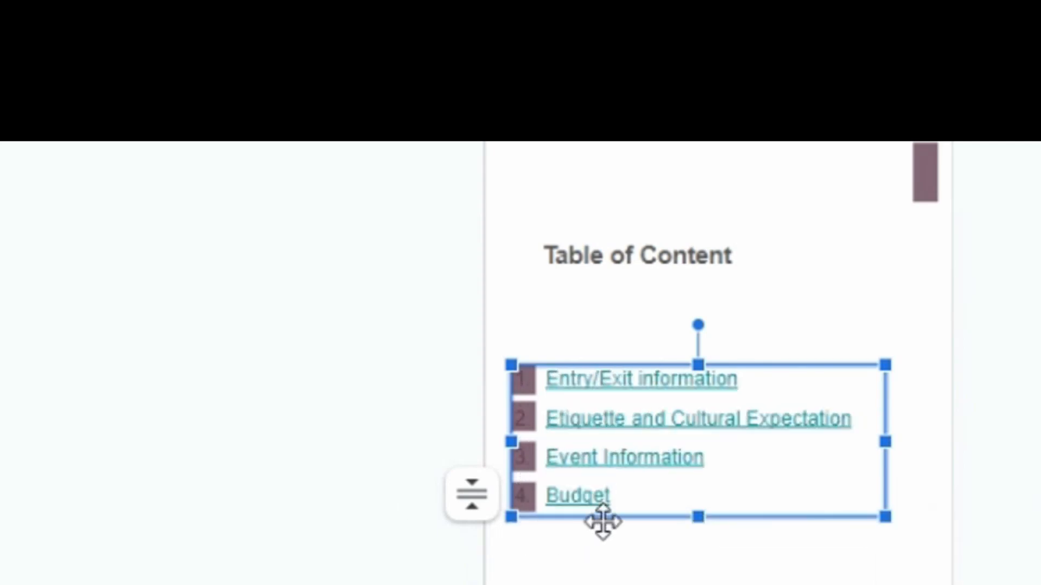
key("Return")
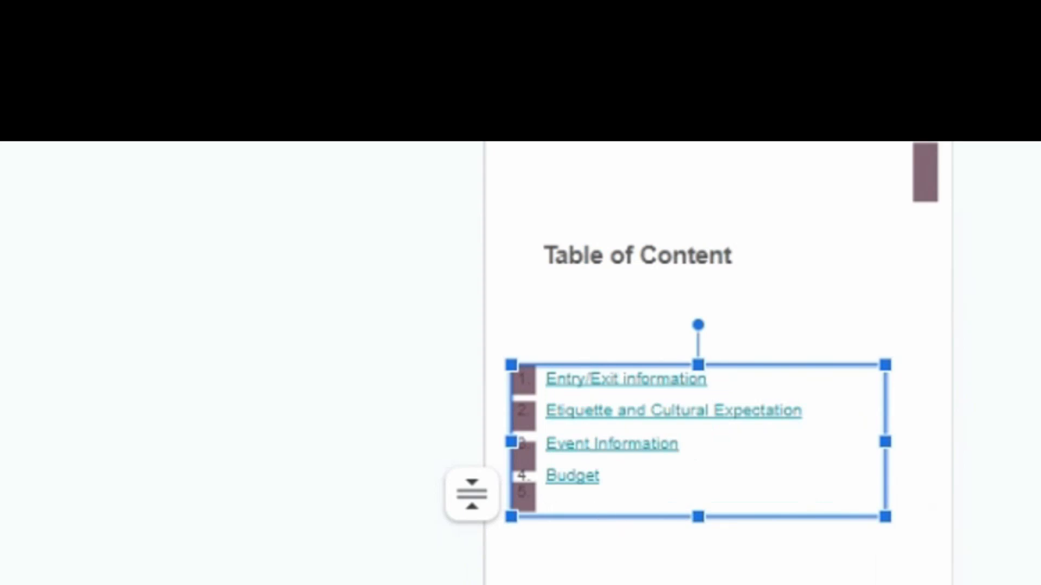
key("ctrl+k")
type("Itinerary")
left_click(626, 584)
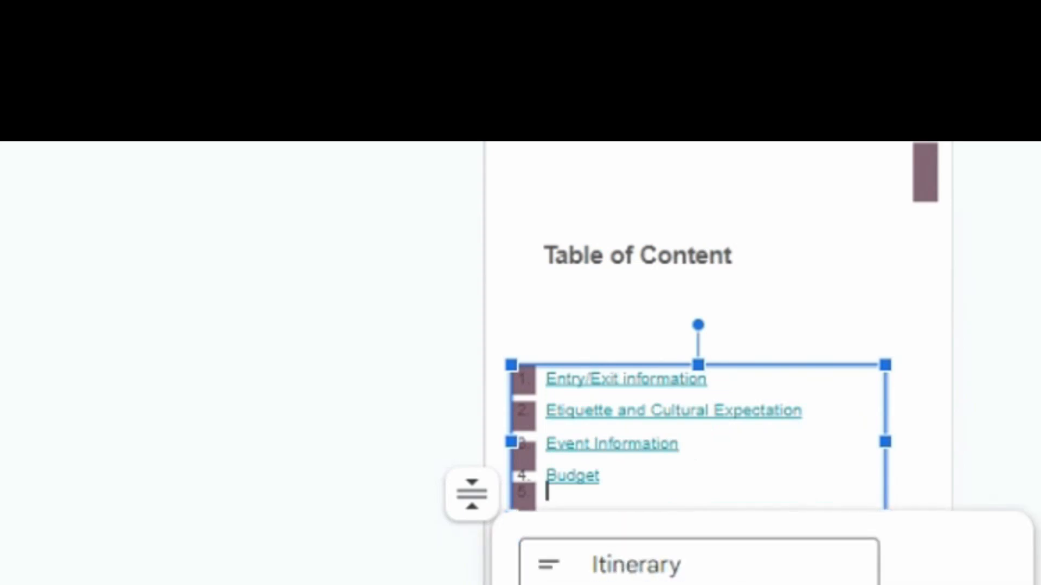
key("Escape")
Insert a link displaying "Itinerary" as item 5 of the table of contents.
key("ctrl+k")
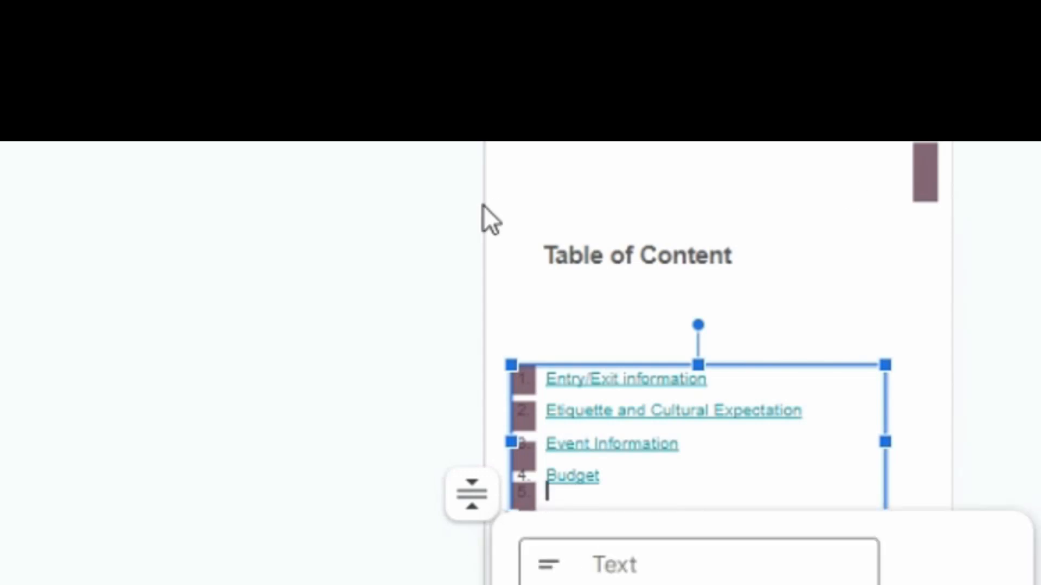
left_click(599, 558)
type("Slide 18")
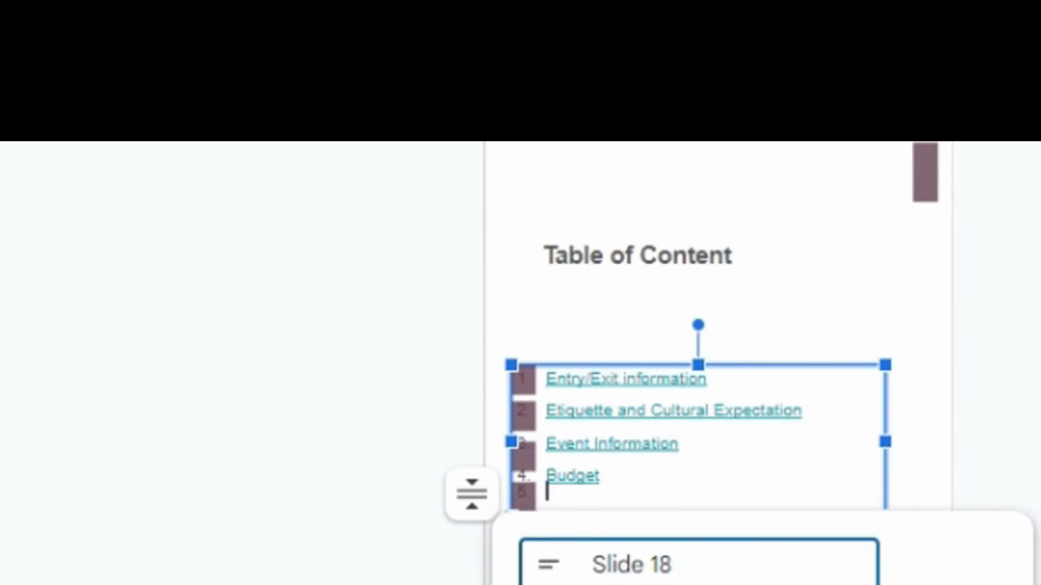
key("BackSpace")
key("BackSpace")
key("BackSpace")
key("BackSpace")
key("BackSpace")
key("BackSpace")
key("BackSpace")
key("BackSpace")
type("Itinerary")
key("Tab")
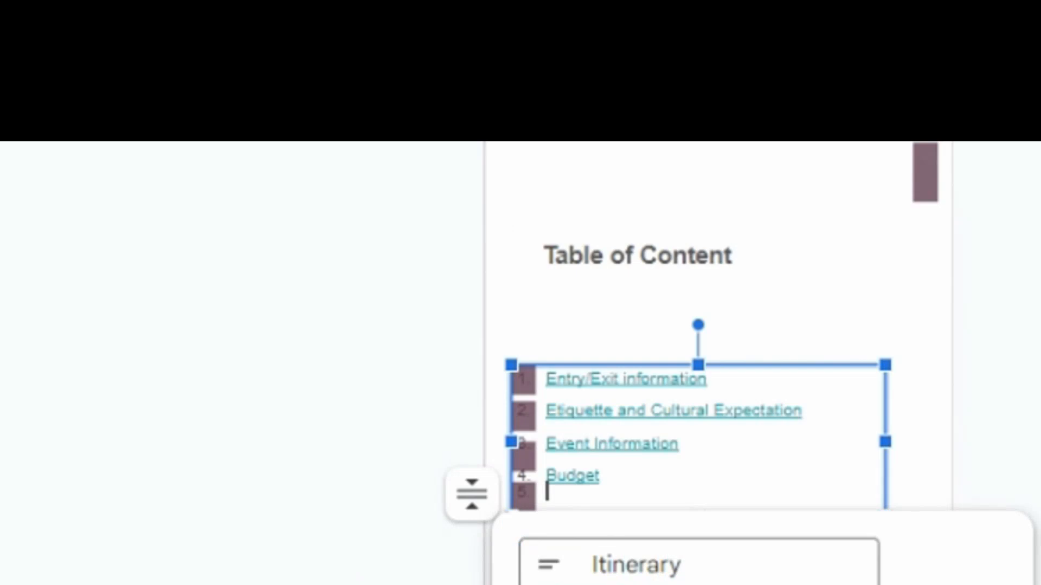
key("Return")
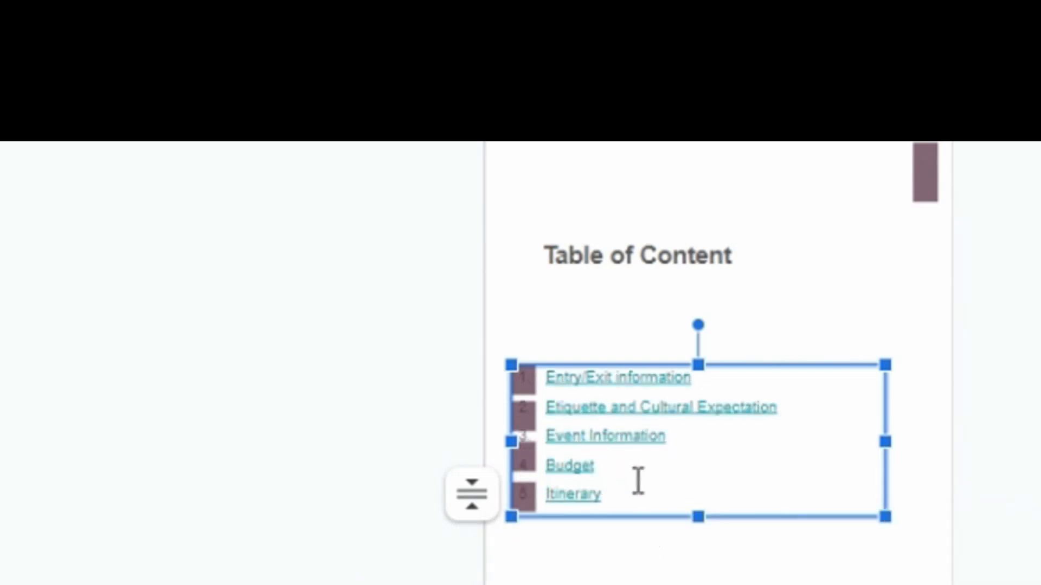
Enlarge the table of contents text box downward and move the coloured squares down behind numbers 2, 3 and 4.
left_click_drag(699, 516, 750, 579)
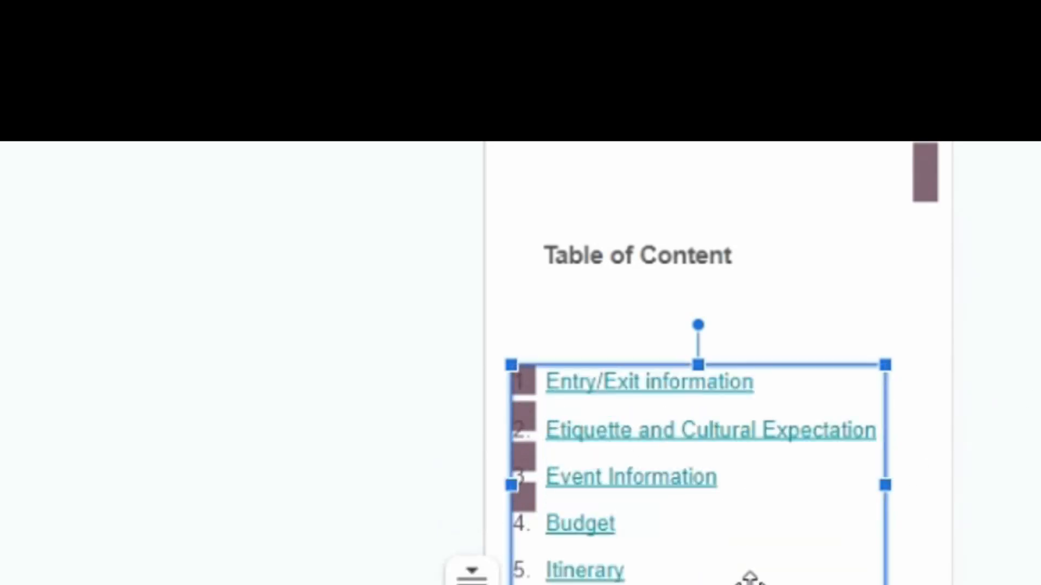
left_click(523, 496)
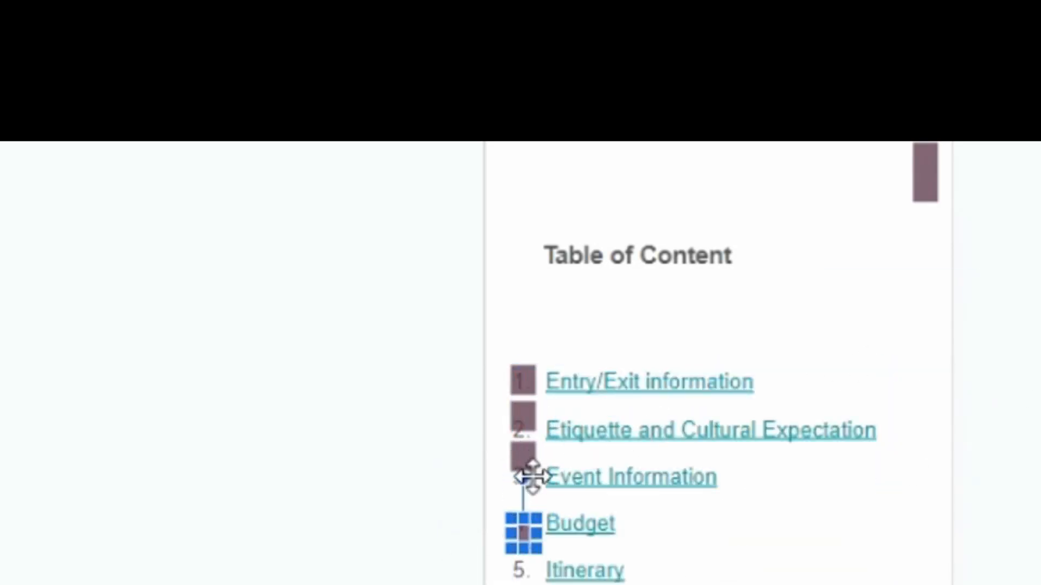
left_click_drag(532, 477, 524, 436)
left_click(759, 495)
left_click(529, 494)
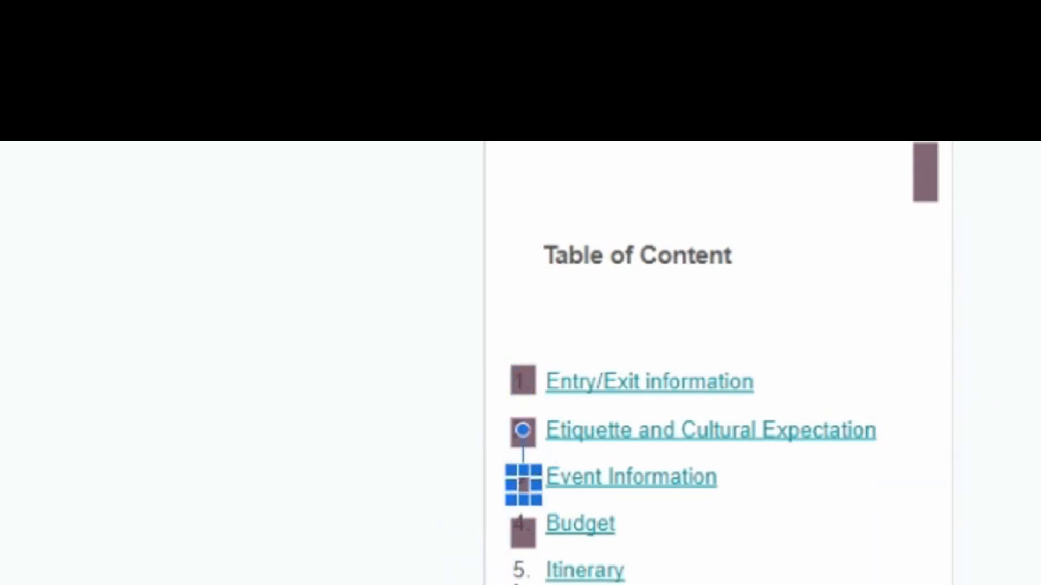
left_click(521, 504)
Duplicate the coloured square beside "Budget" and place the copy behind number 5 beside "Itinerary".
left_click(515, 533)
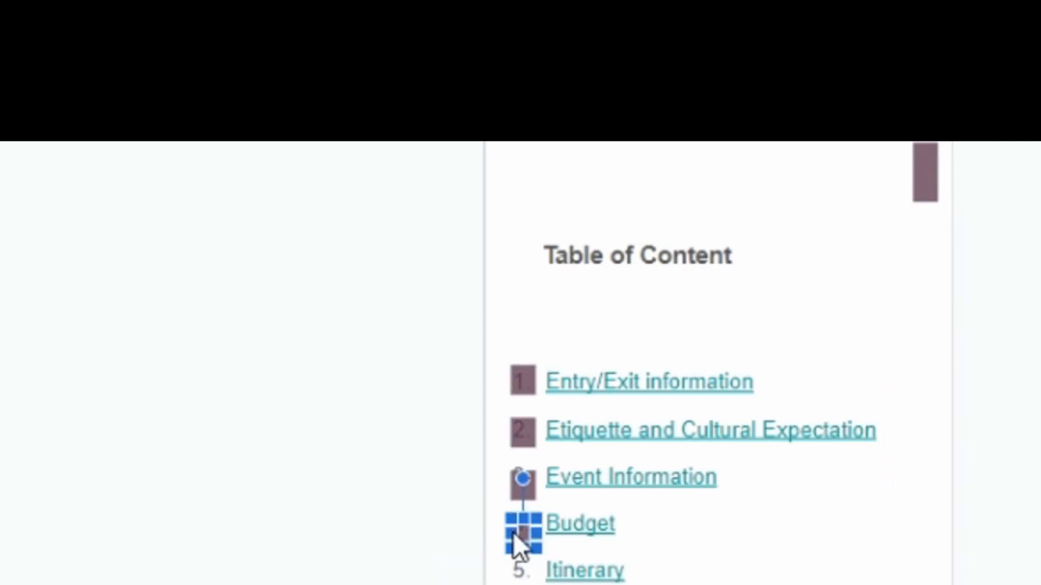
left_click(527, 561)
key("ctrl+v")
left_click_drag(533, 545, 525, 573)
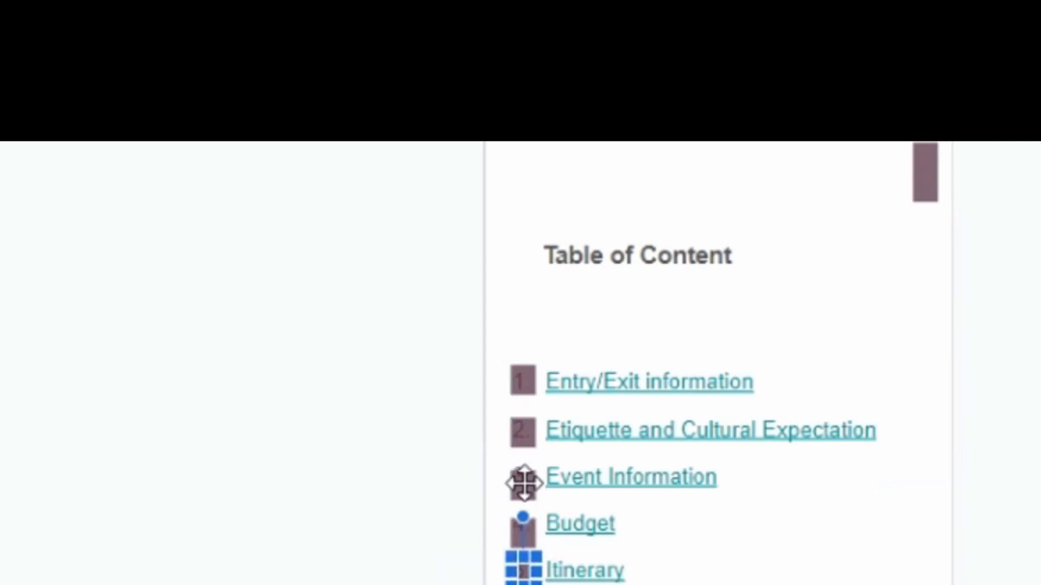
Nudge the coloured squares behind numbers 3, 4 and 5 upward to align them with their entries.
left_click_drag(524, 482, 524, 475)
left_click_drag(526, 539, 525, 529)
left_click_drag(523, 569, 524, 564)
left_click(527, 583)
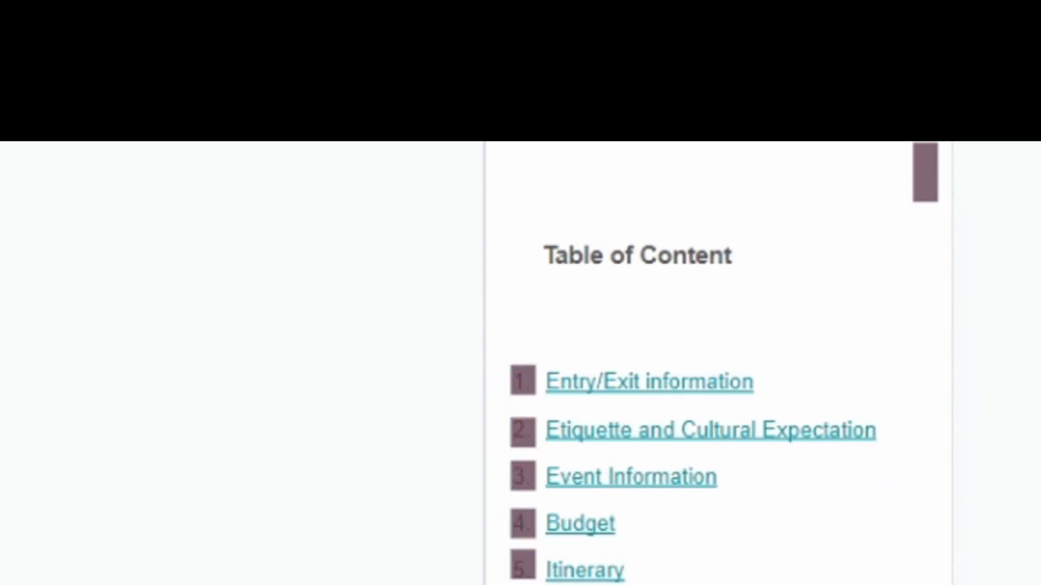